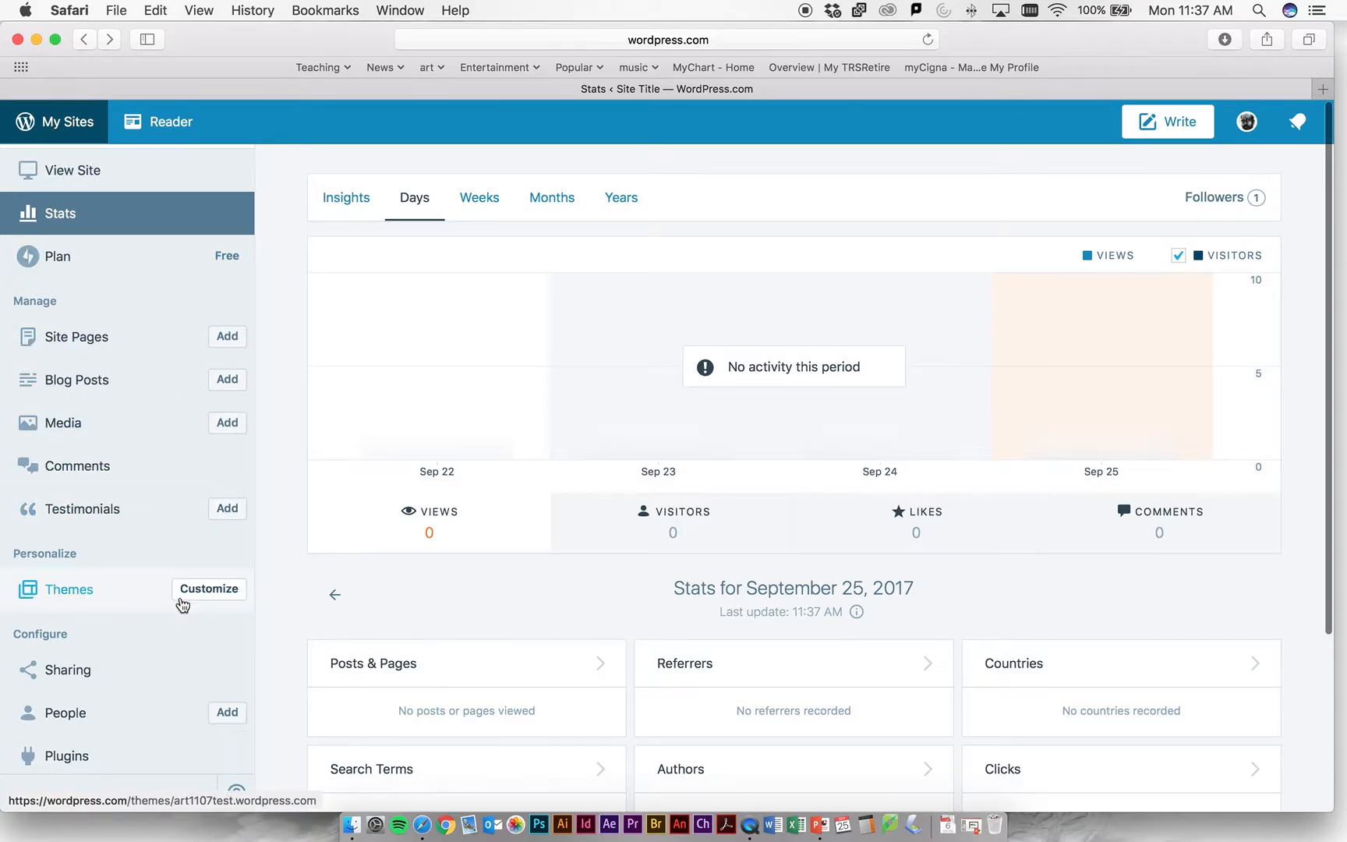
Step: Open the site customizer and examine the navigation menu and front page content in the preview
{"action": "left_click", "coordinate": [227, 591]}
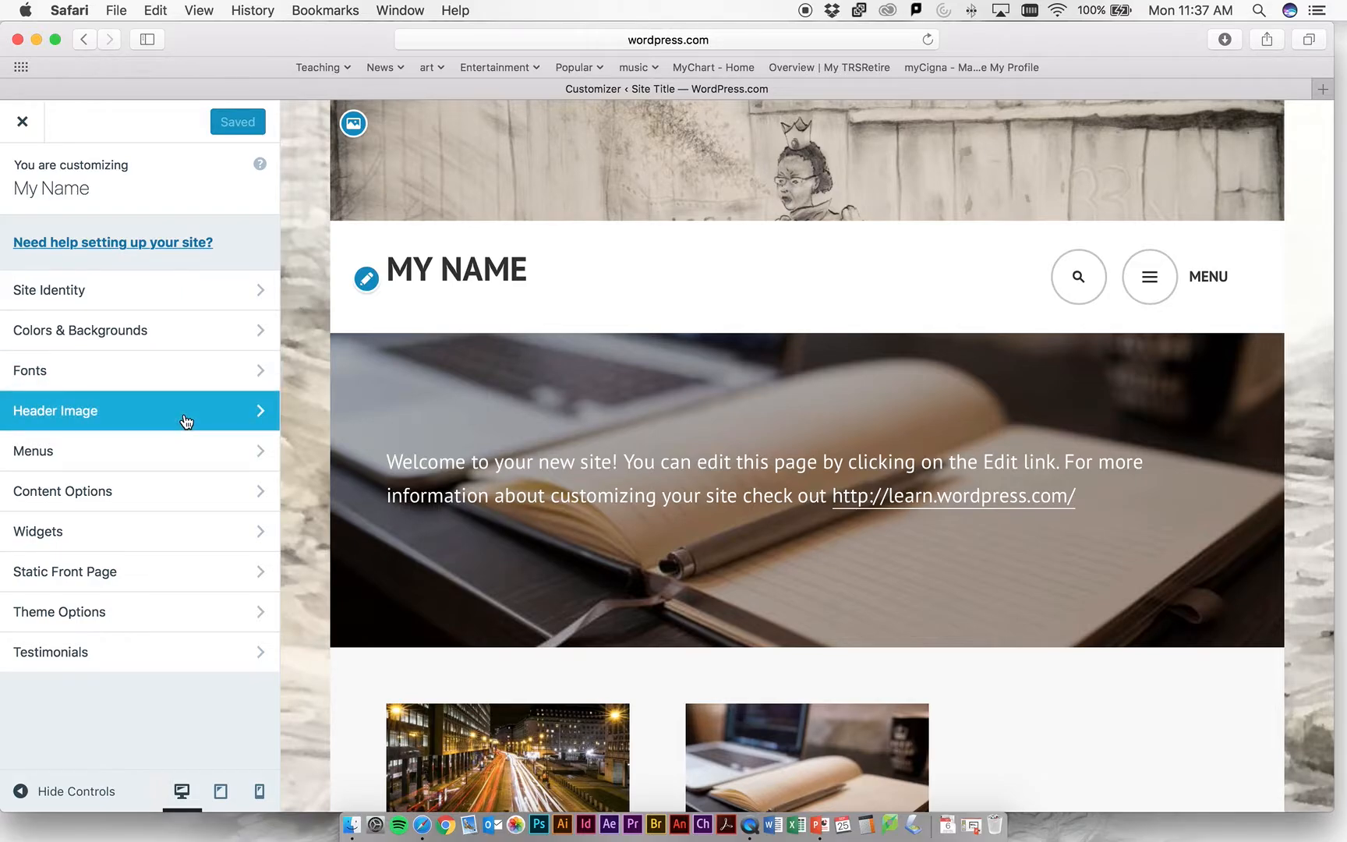
{"action": "left_click", "coordinate": [1163, 287]}
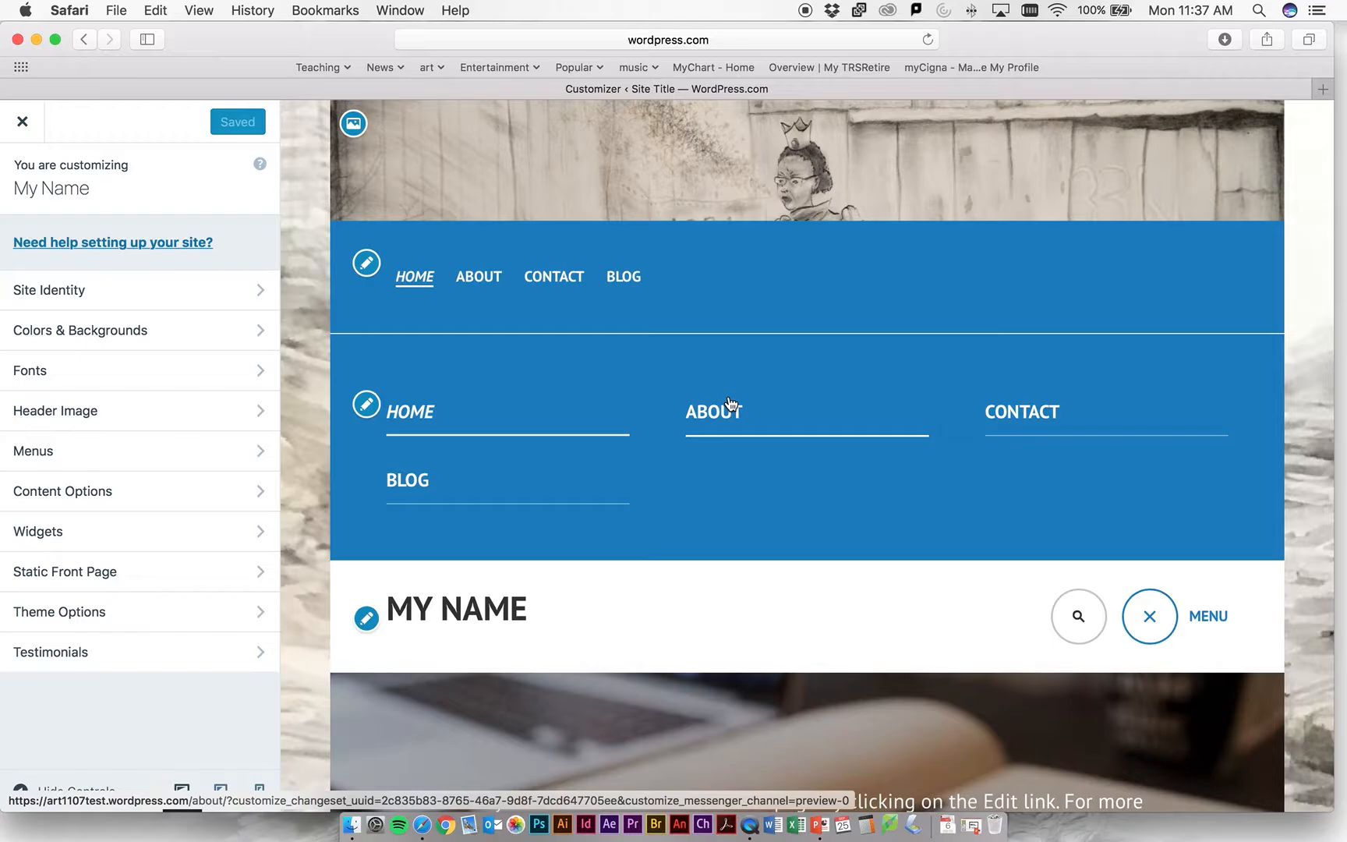
{"action": "scroll", "coordinate": [710, 348], "scroll_direction": "down", "scroll_amount": 10}
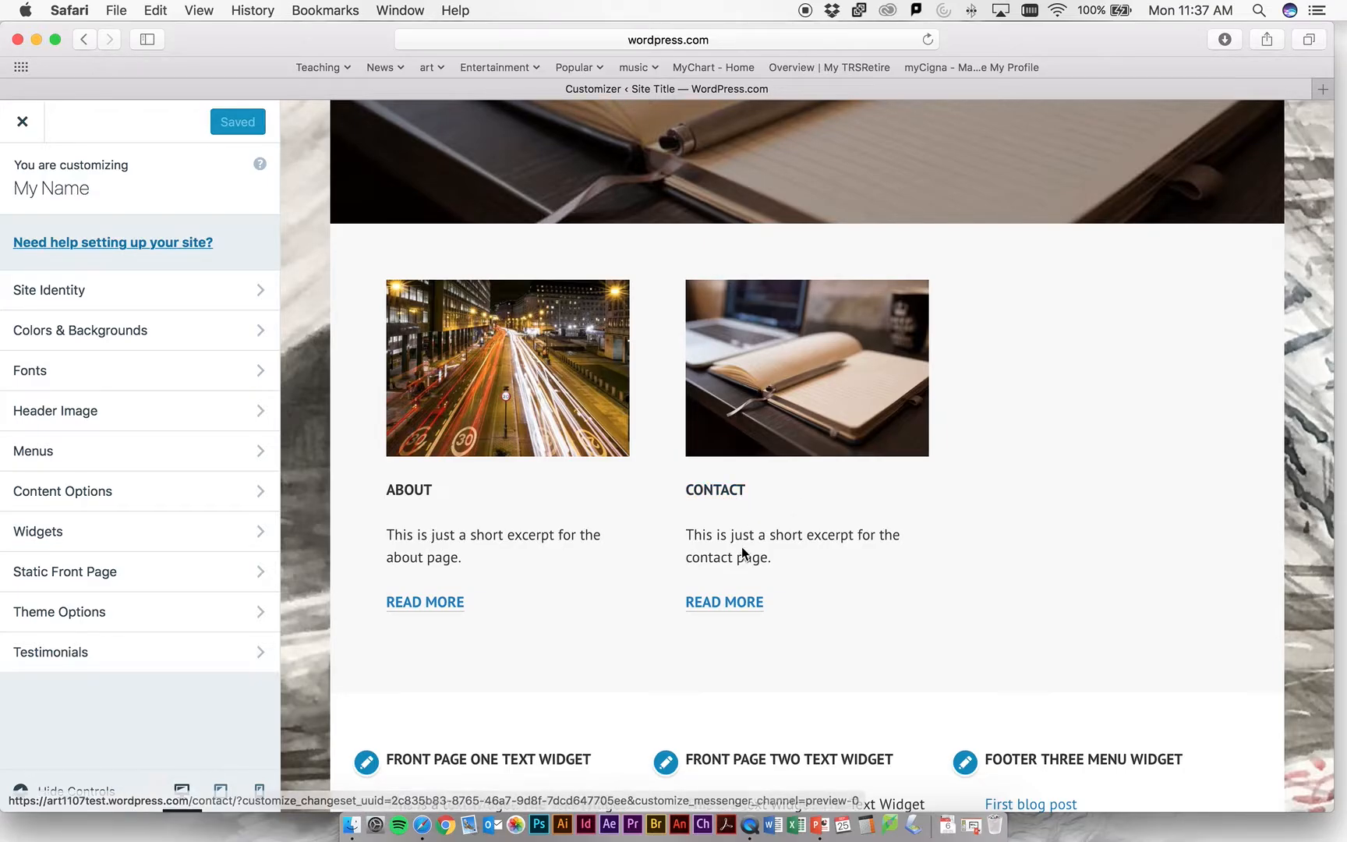
{"action": "left_click", "coordinate": [722, 491]}
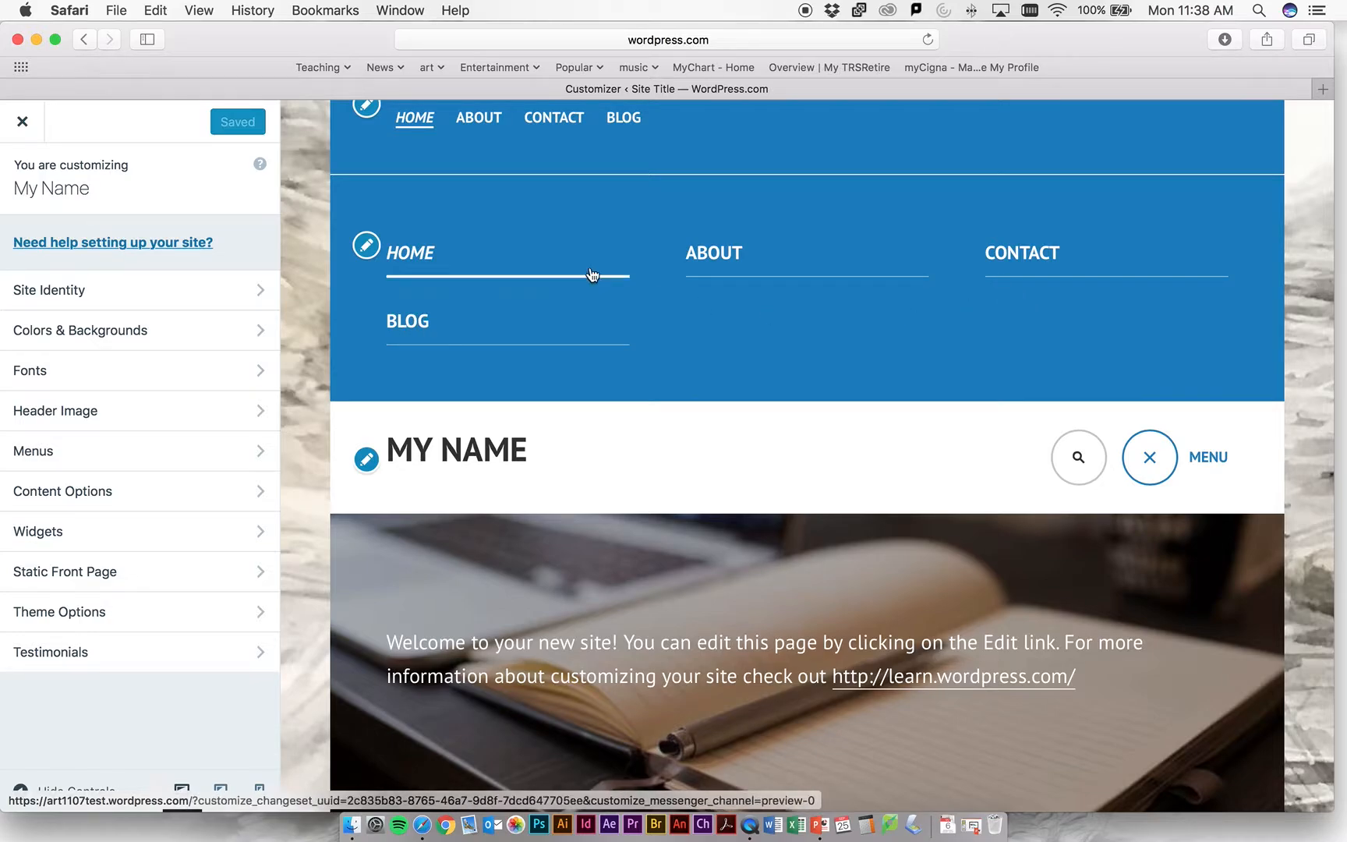
{"action": "scroll", "coordinate": [581, 254], "scroll_direction": "up", "scroll_amount": 2}
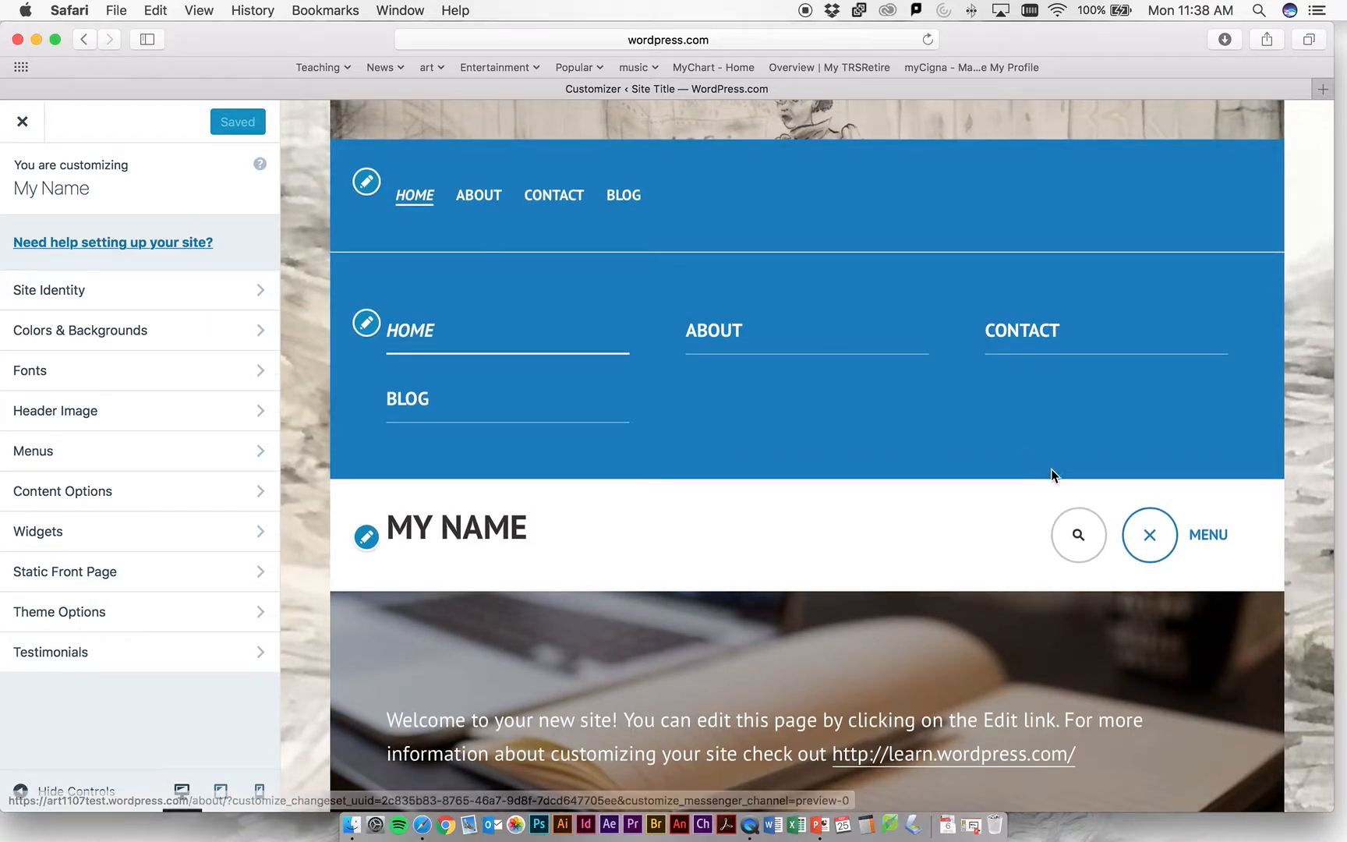
{"action": "left_click", "coordinate": [1193, 544]}
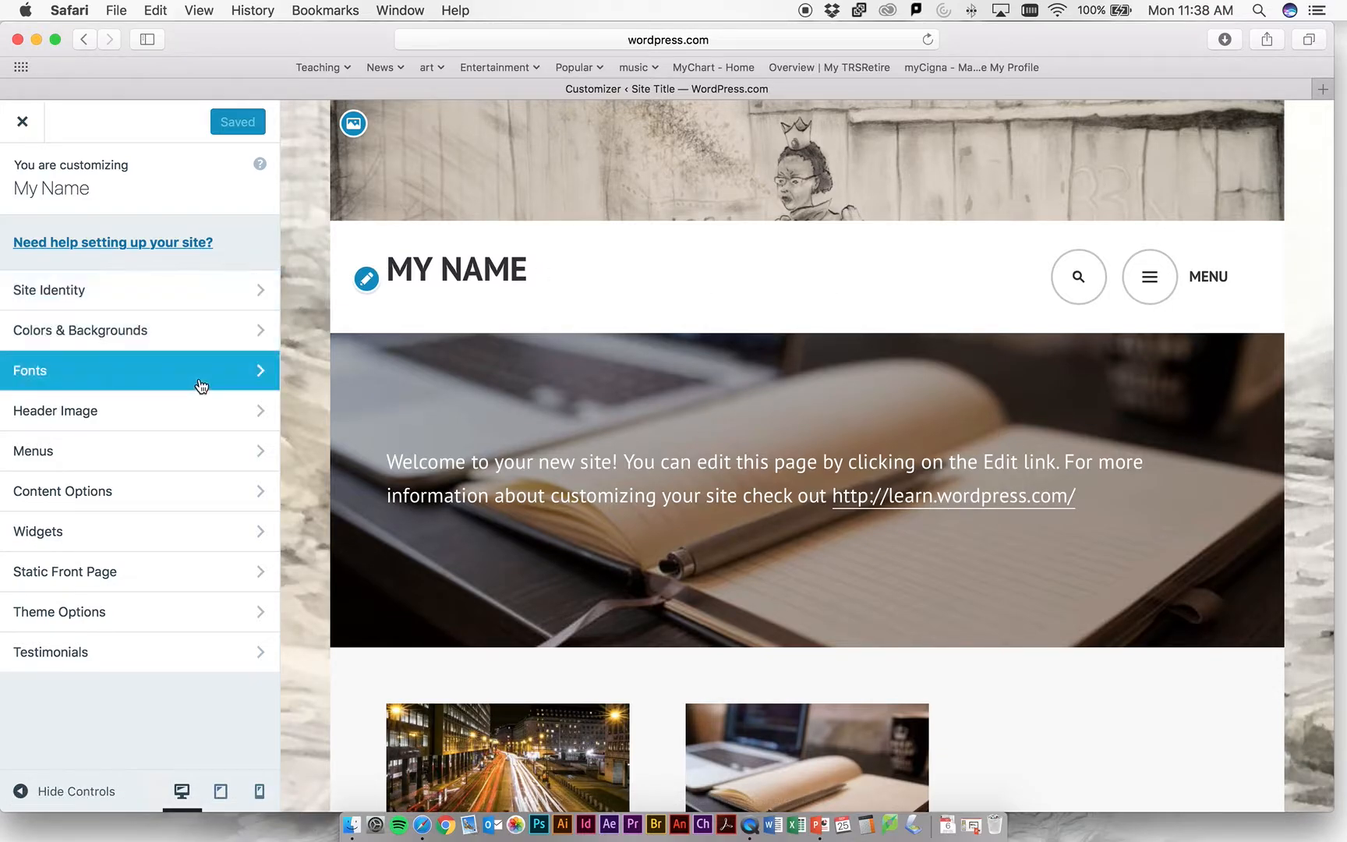
Step: Open the site's menu settings and review which menu is assigned to each menu location
{"action": "left_click", "coordinate": [259, 456]}
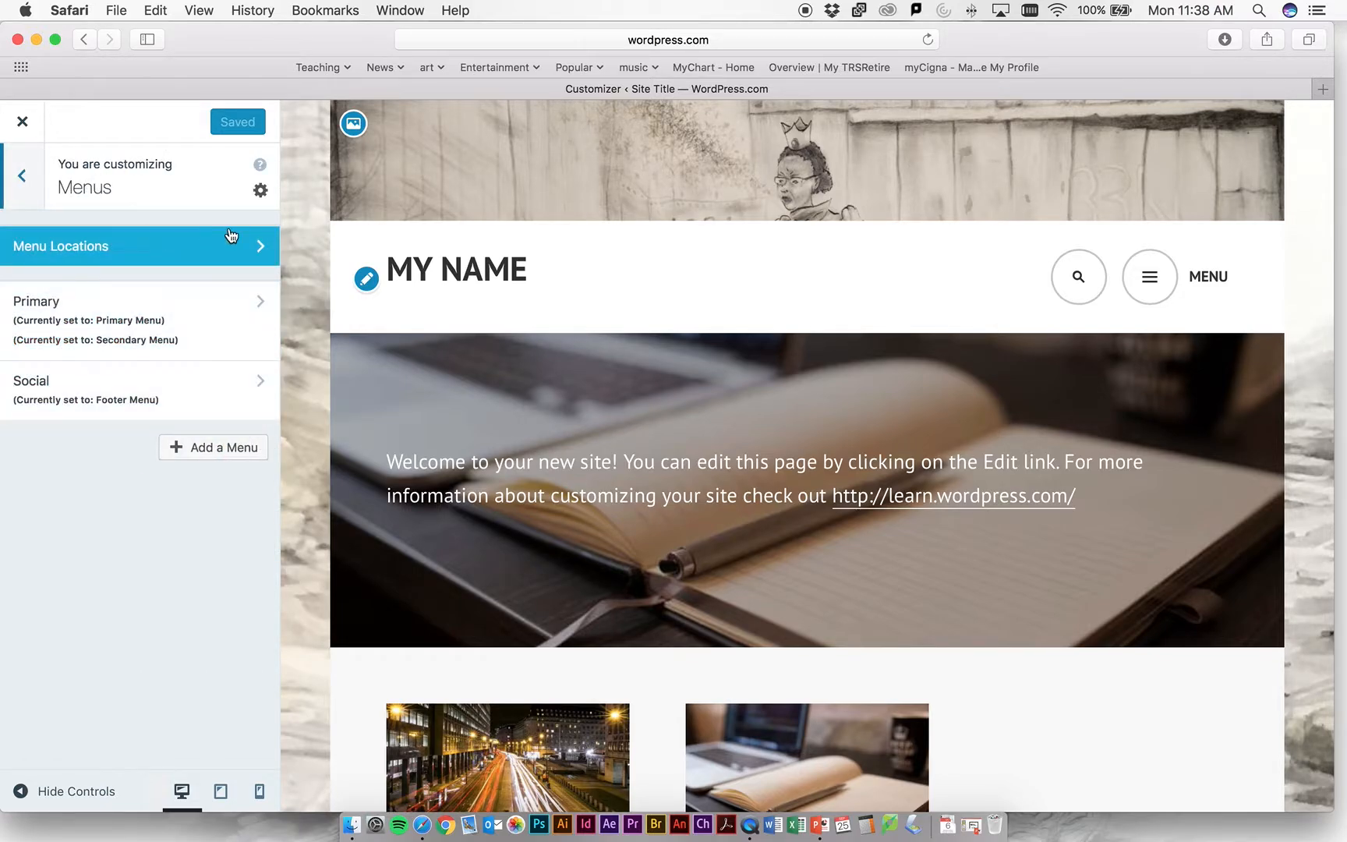
{"action": "left_click", "coordinate": [256, 246]}
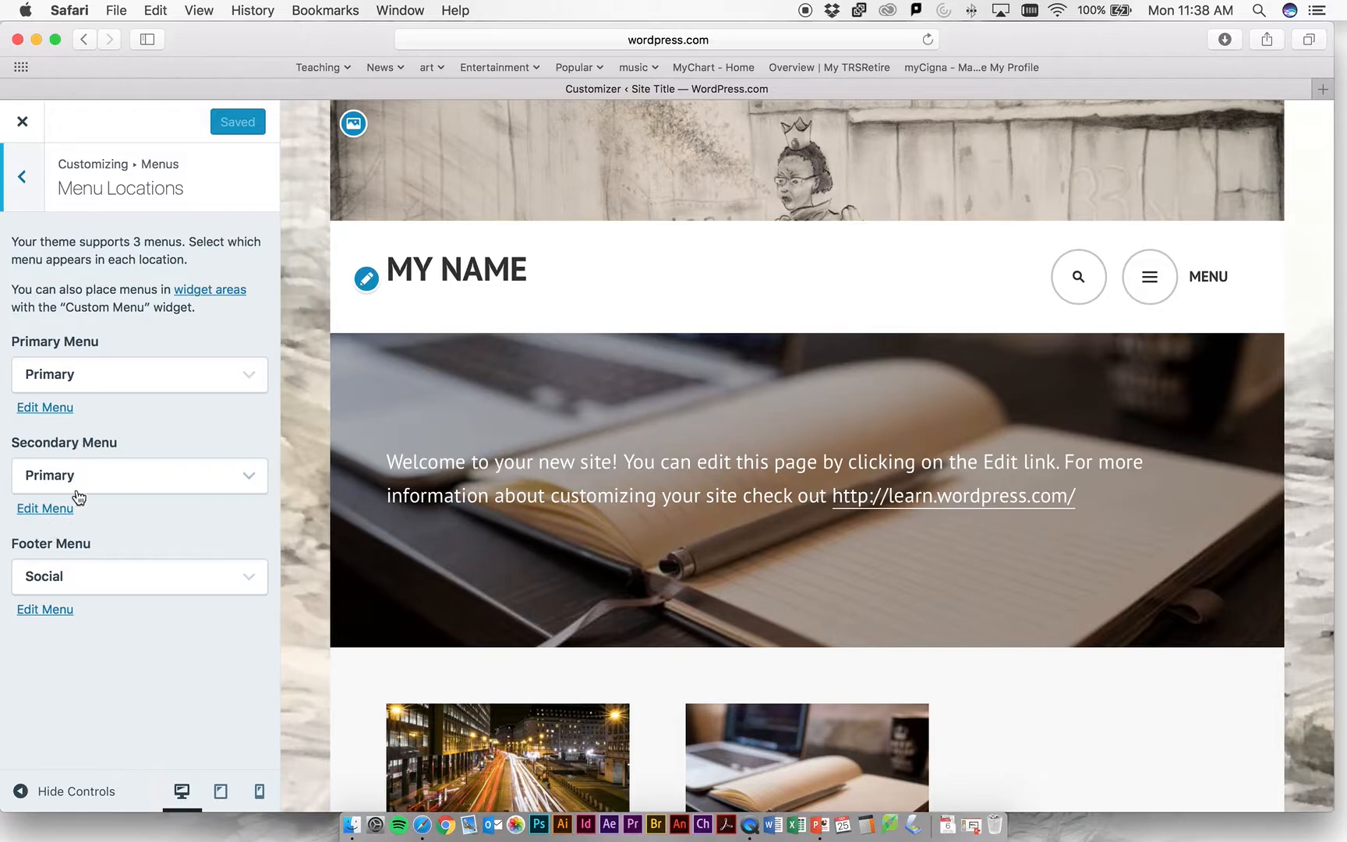
{"action": "left_click", "coordinate": [22, 176]}
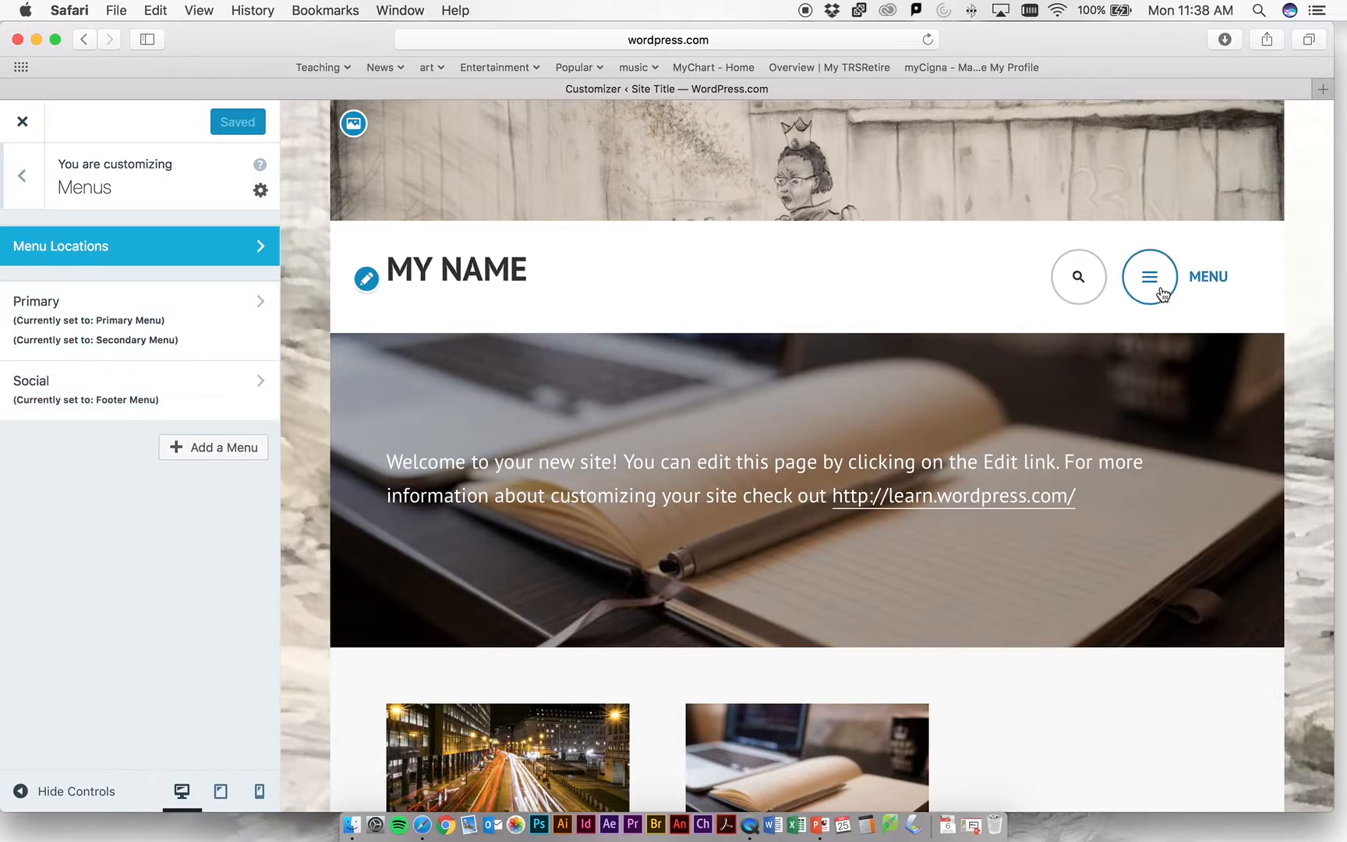
Step: Create a new page titled "1107 Portfolio" as an item of the Primary menu
{"action": "left_click", "coordinate": [261, 302]}
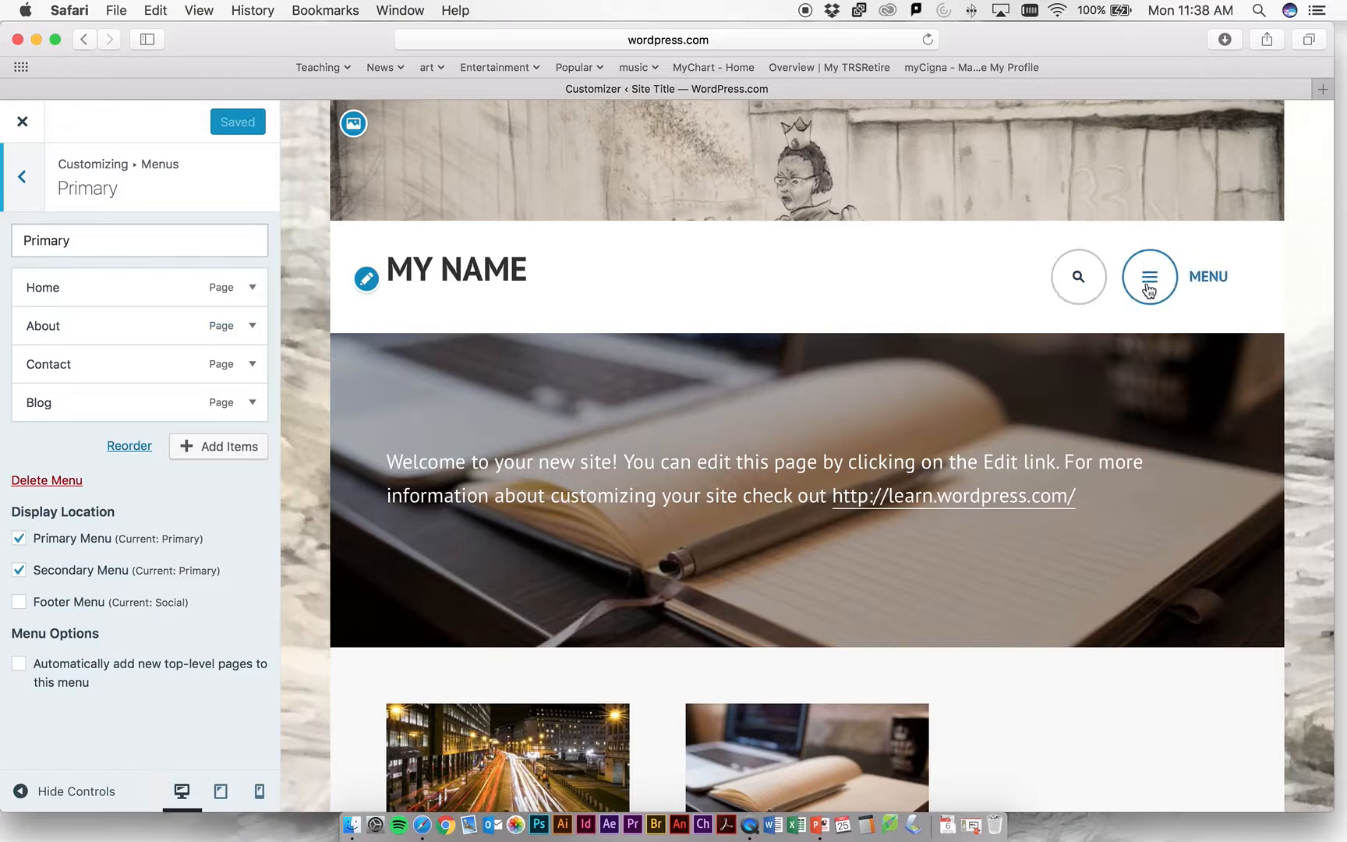
{"action": "left_click", "coordinate": [226, 447]}
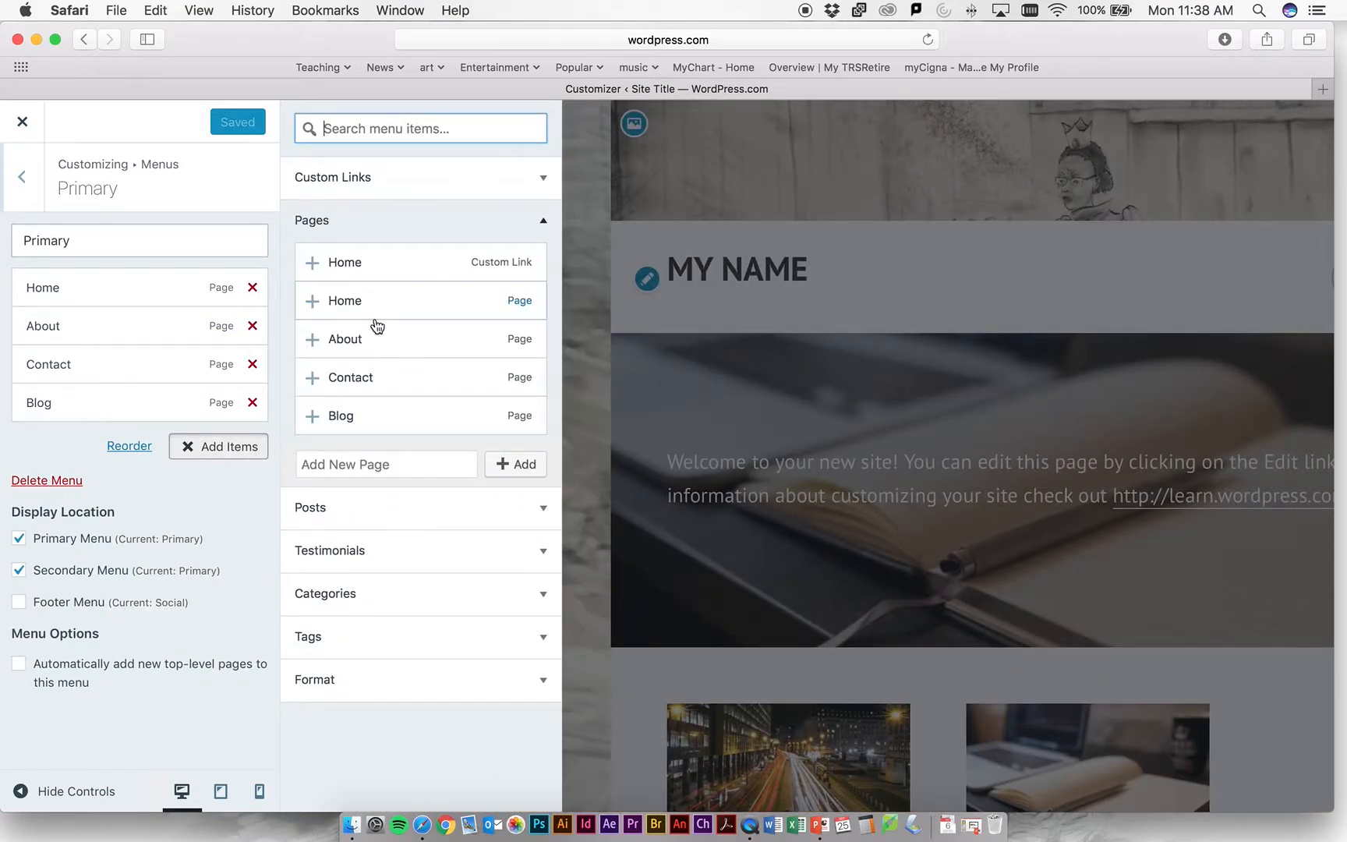
{"action": "left_click", "coordinate": [370, 466]}
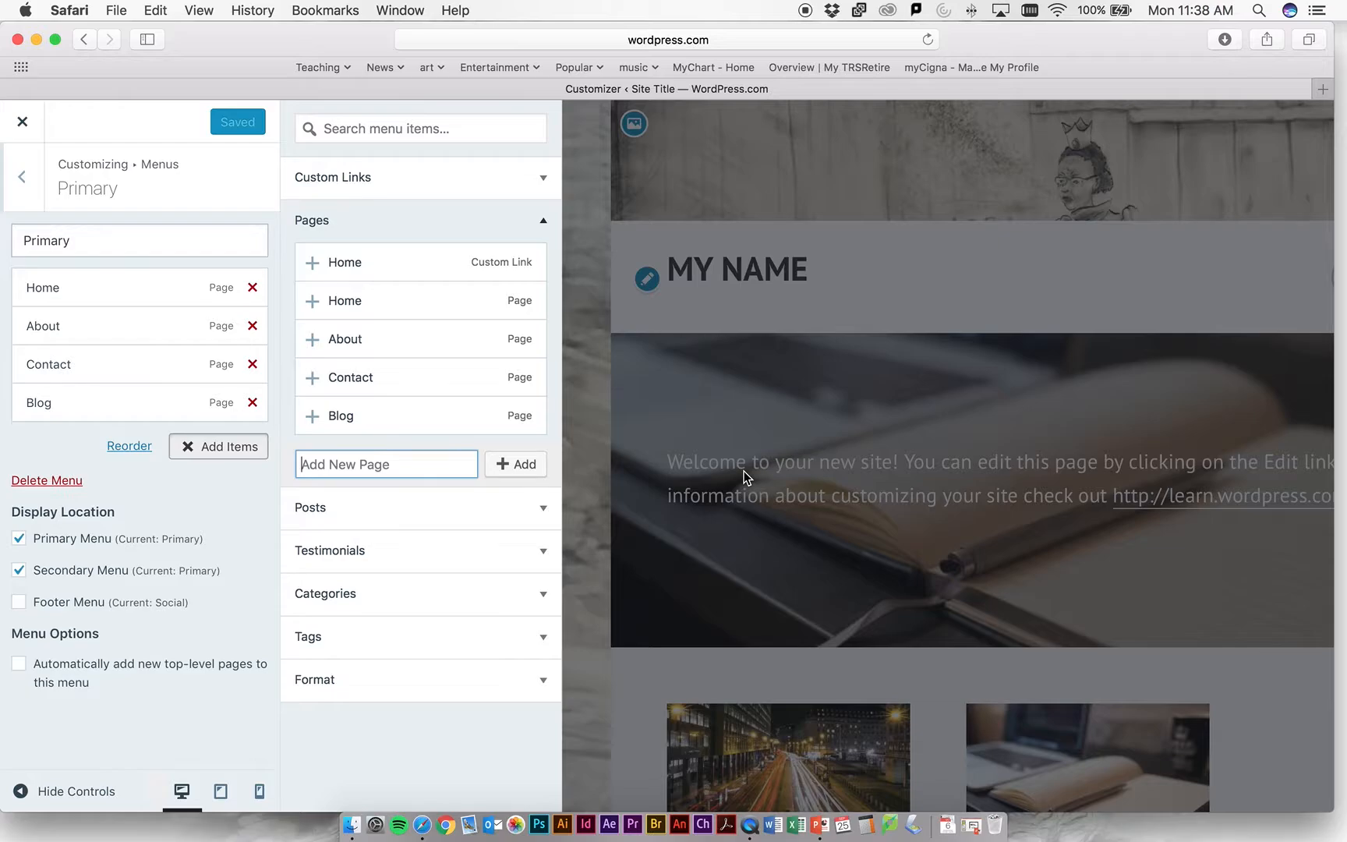
{"action": "type", "text": "1"}
{"action": "left_click", "coordinate": [515, 464]}
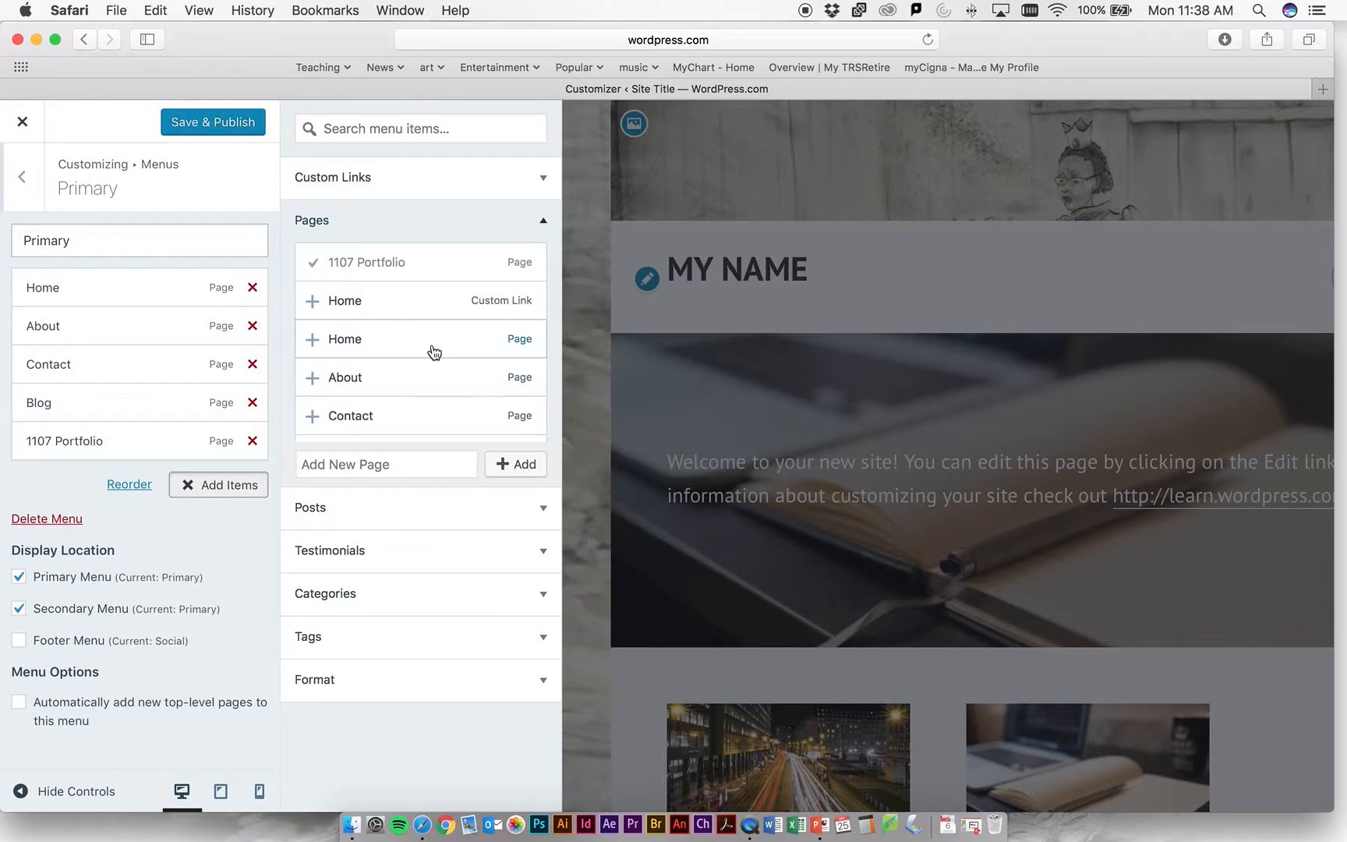
{"action": "scroll", "coordinate": [430, 357], "scroll_direction": "down", "scroll_amount": 2}
{"action": "scroll", "coordinate": [421, 361], "scroll_direction": "up", "scroll_amount": 2}
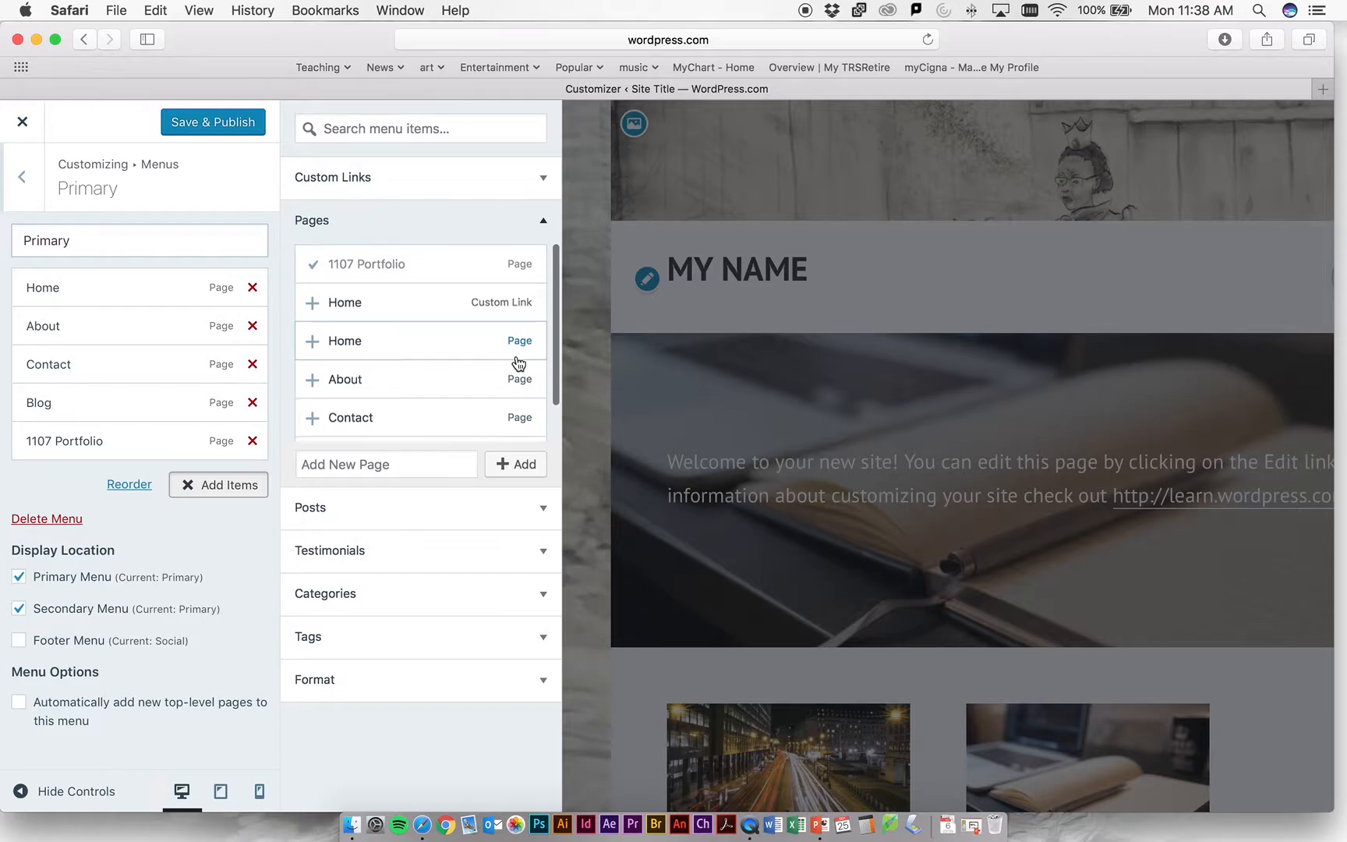
{"action": "left_click_drag", "start_coordinate": [442, 272], "coordinate": [439, 286]}
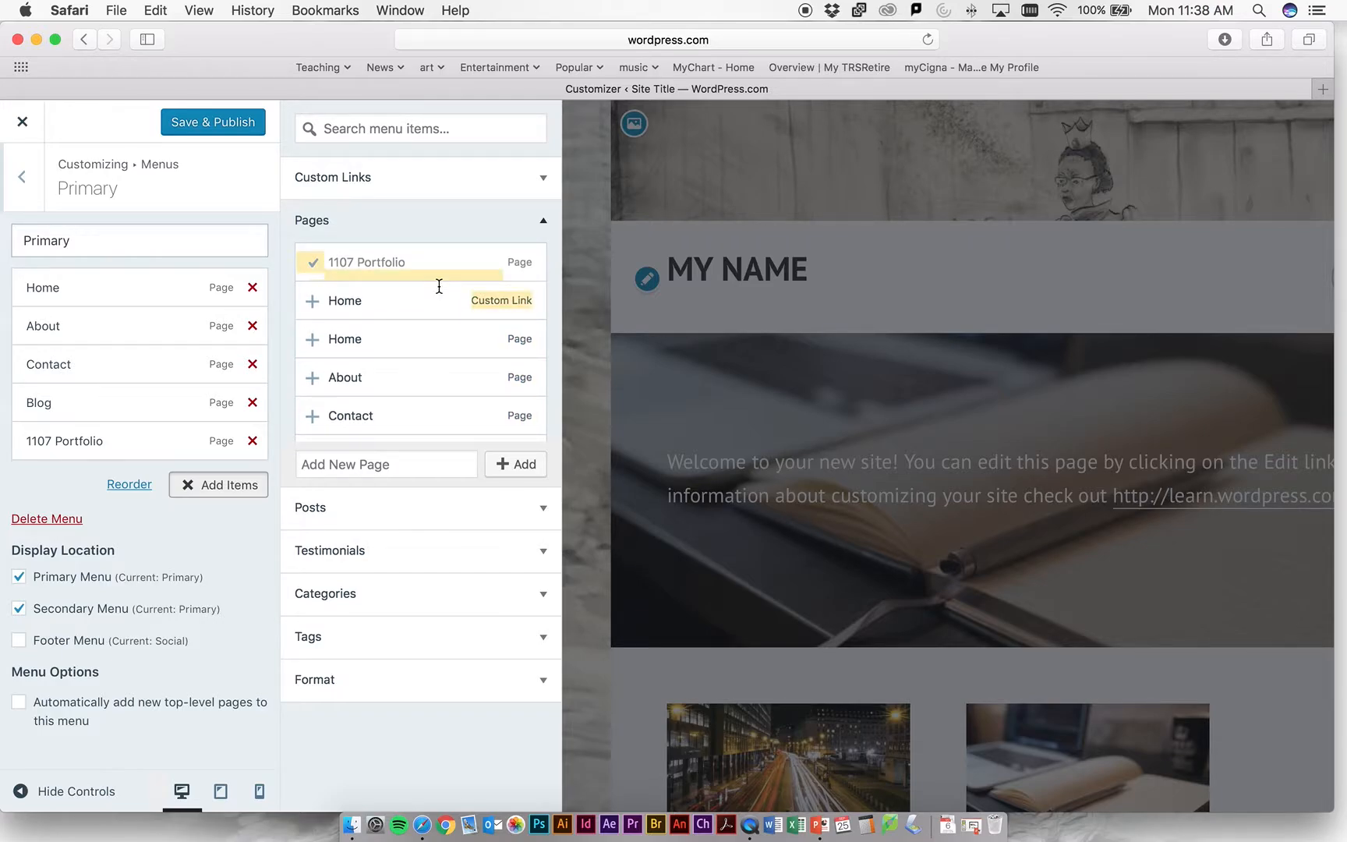
{"action": "left_click", "coordinate": [492, 221]}
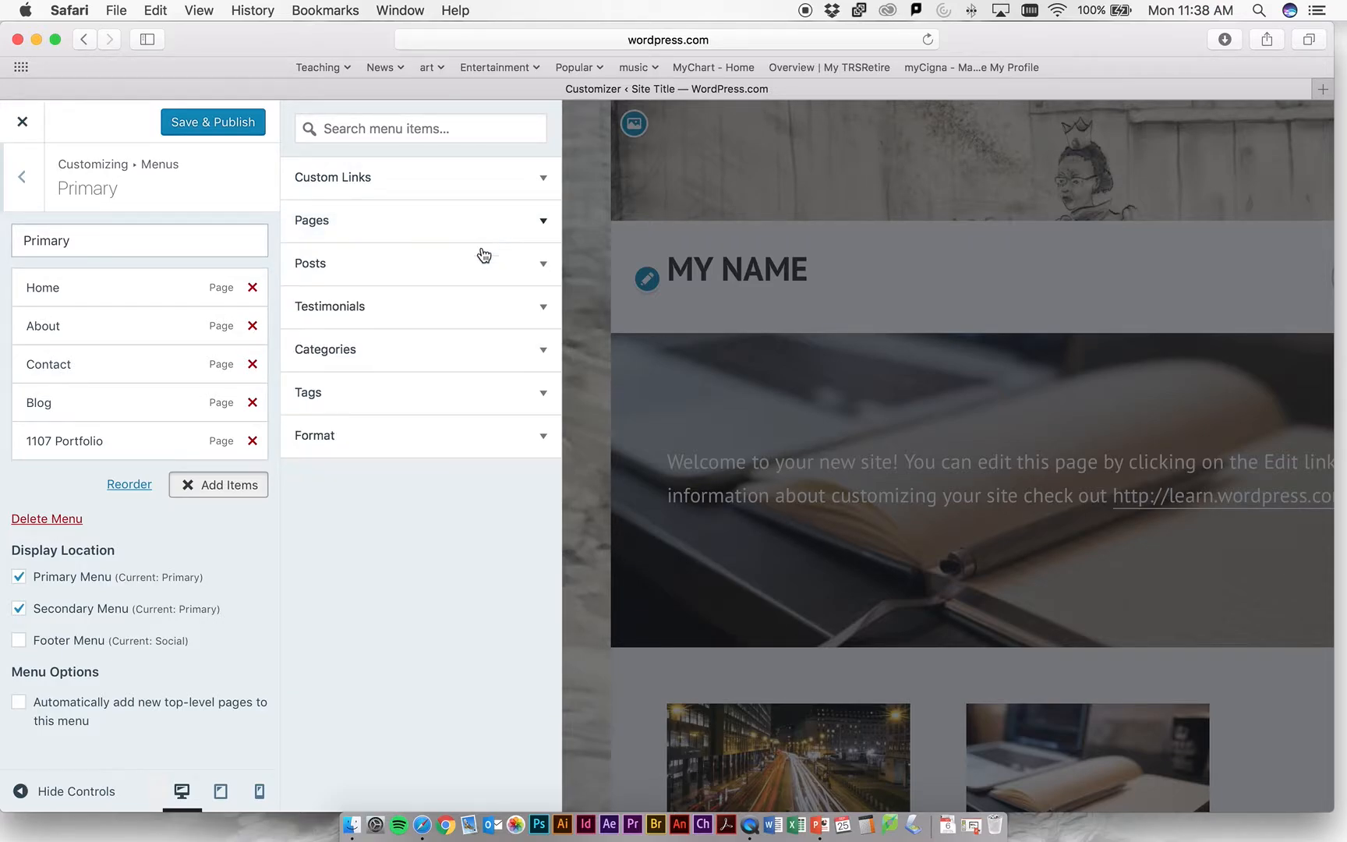
{"action": "left_click", "coordinate": [539, 222]}
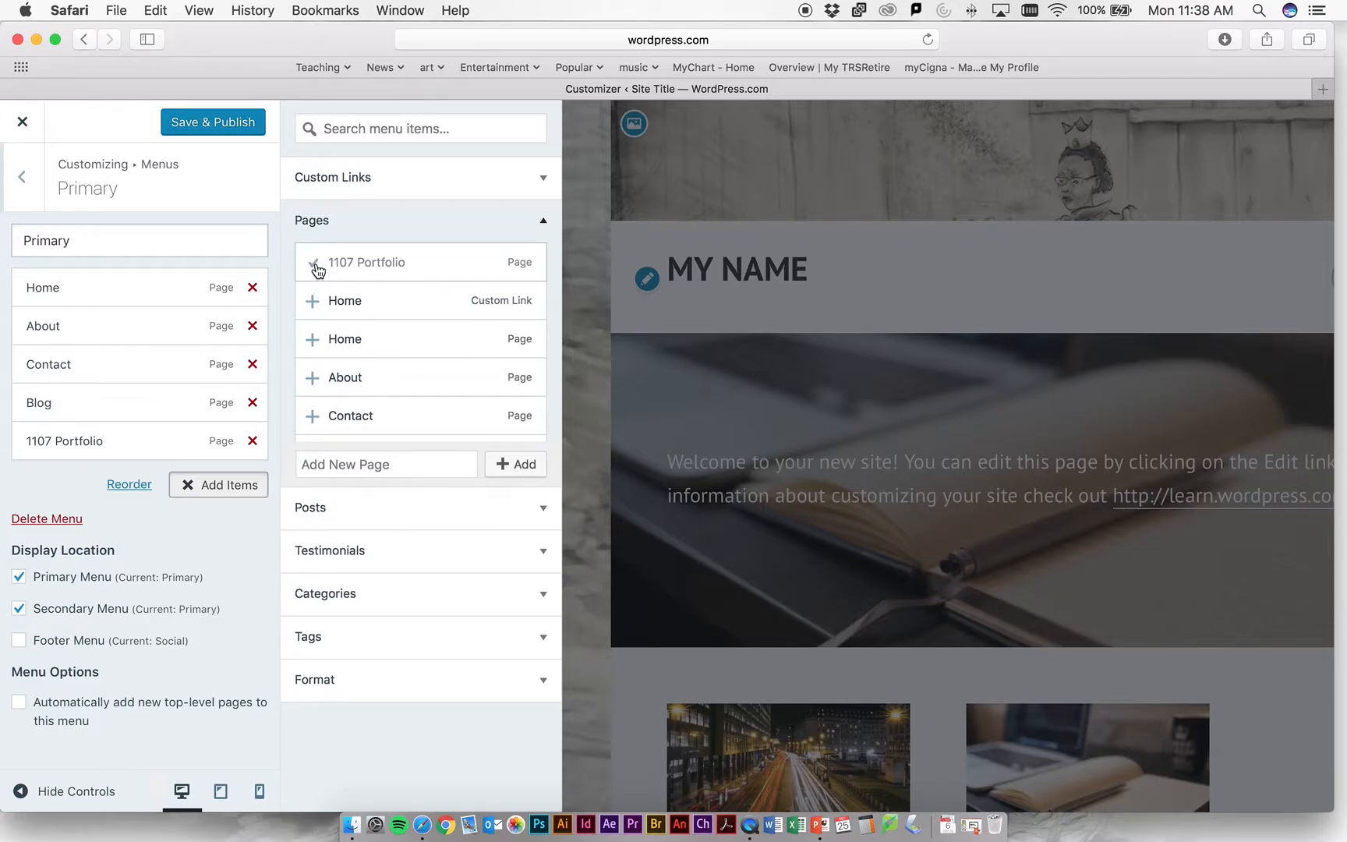
{"action": "left_click_drag", "start_coordinate": [454, 307], "coordinate": [454, 282]}
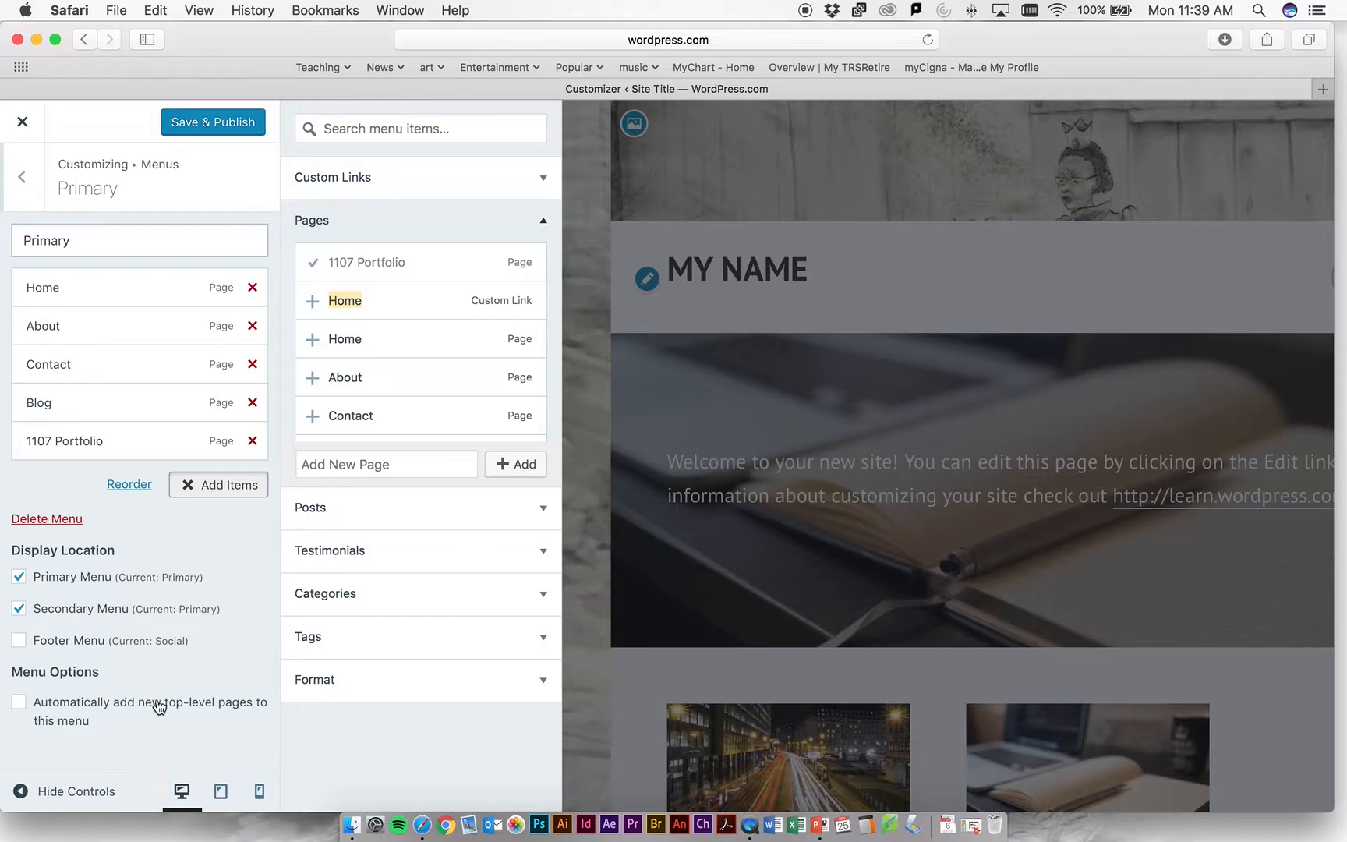
Step: Save and publish the Primary menu change, and check the 1107 Portfolio entry in the previewed site menu
{"action": "left_click", "coordinate": [244, 126]}
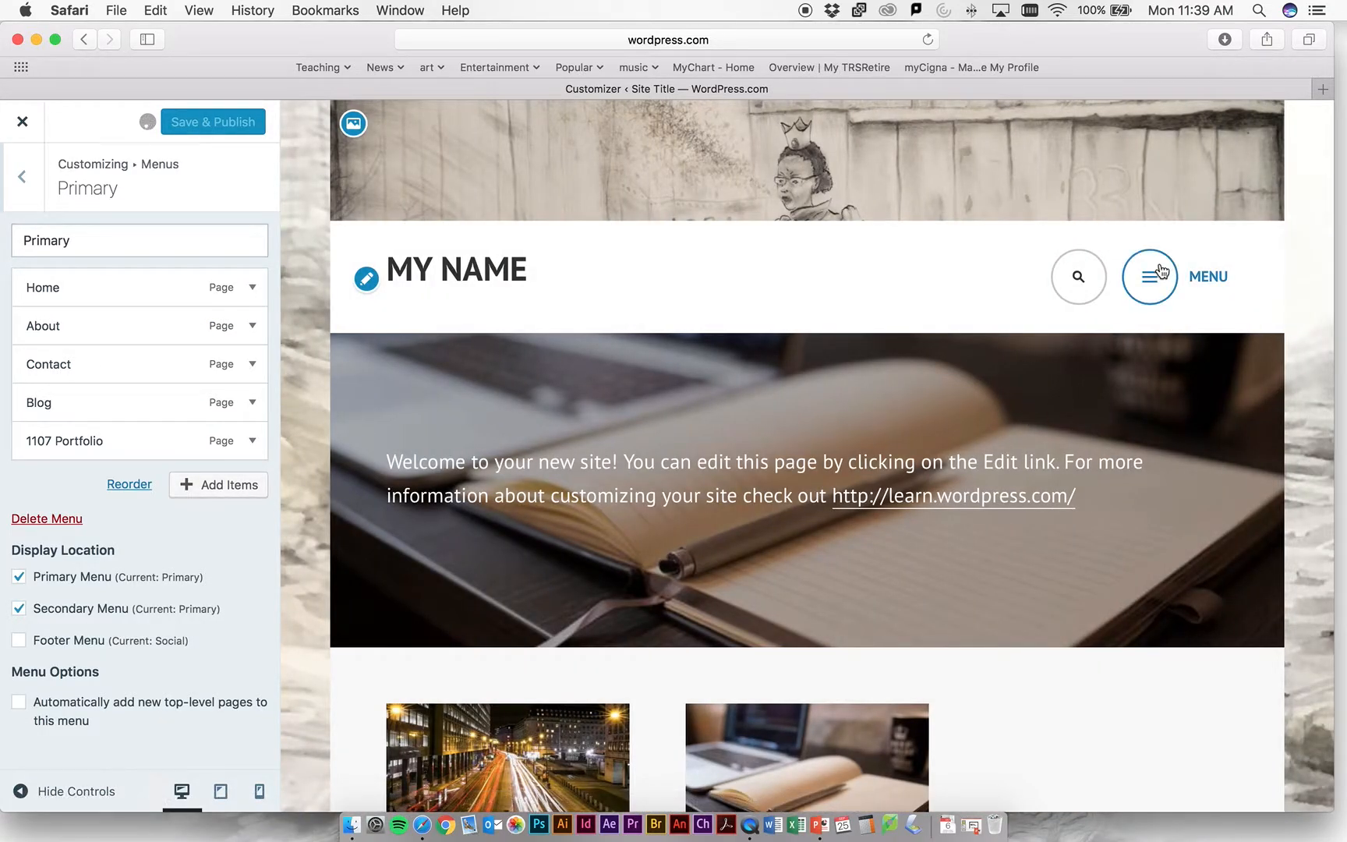
{"action": "left_click", "coordinate": [1152, 274]}
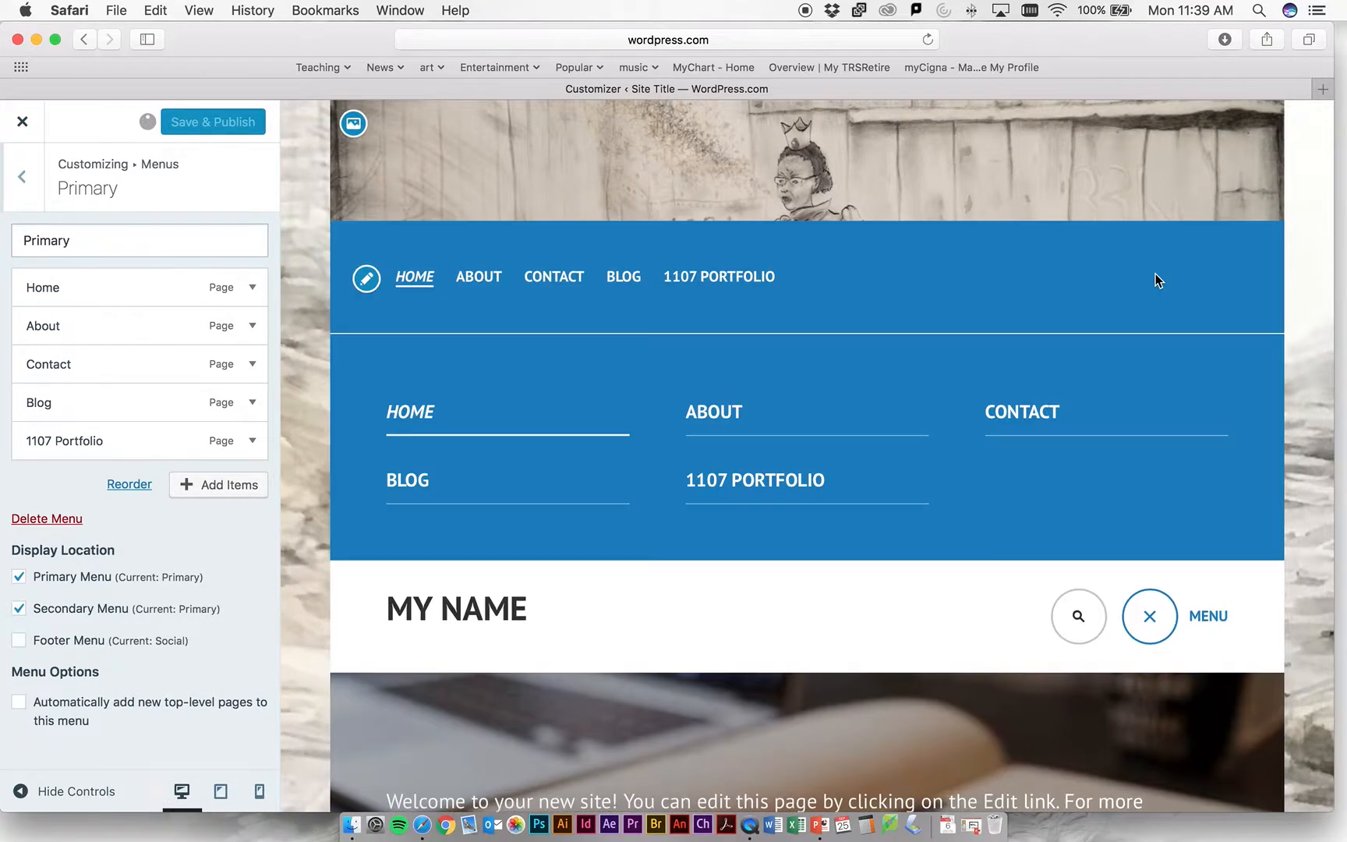
{"action": "left_click", "coordinate": [761, 482]}
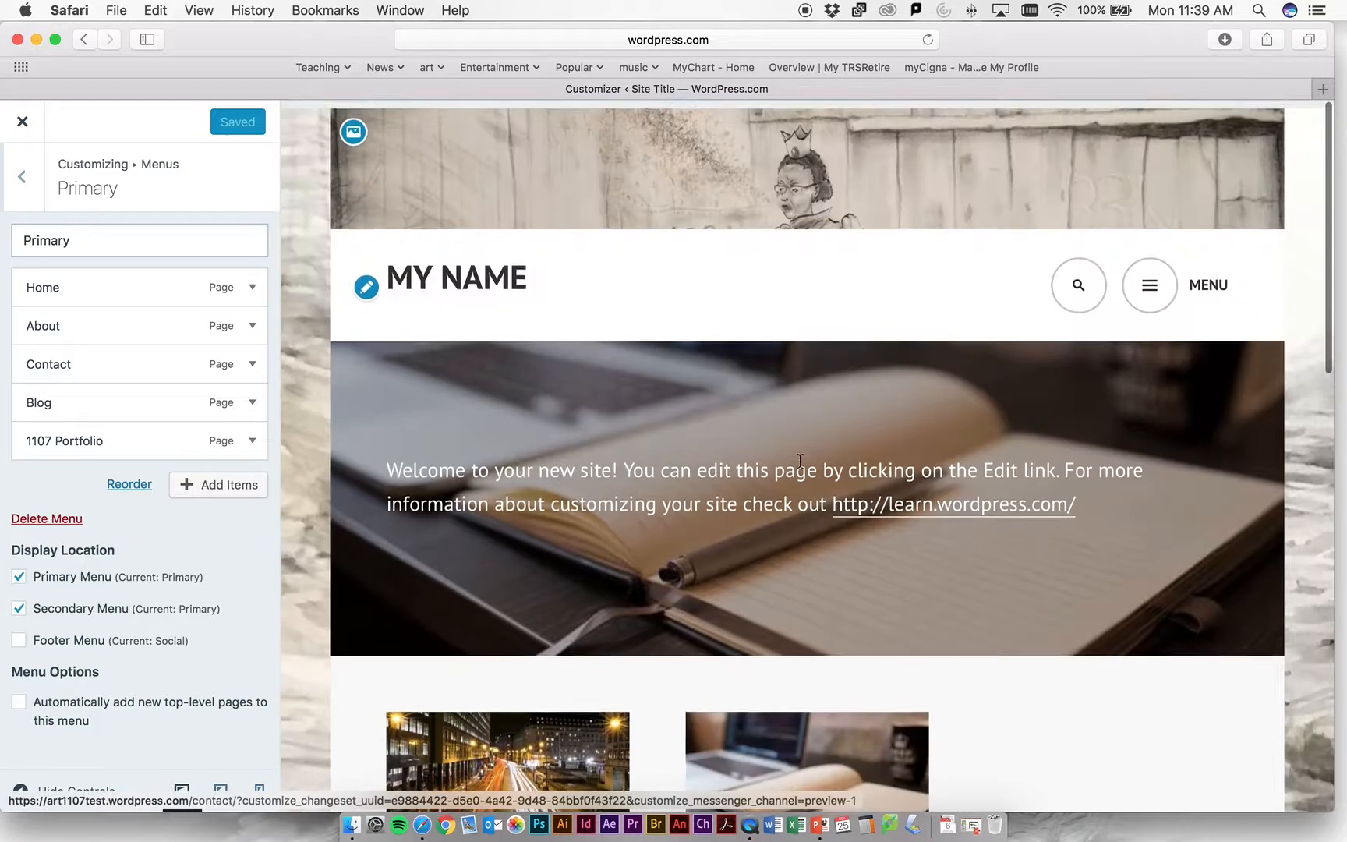
{"action": "left_click", "coordinate": [1150, 283]}
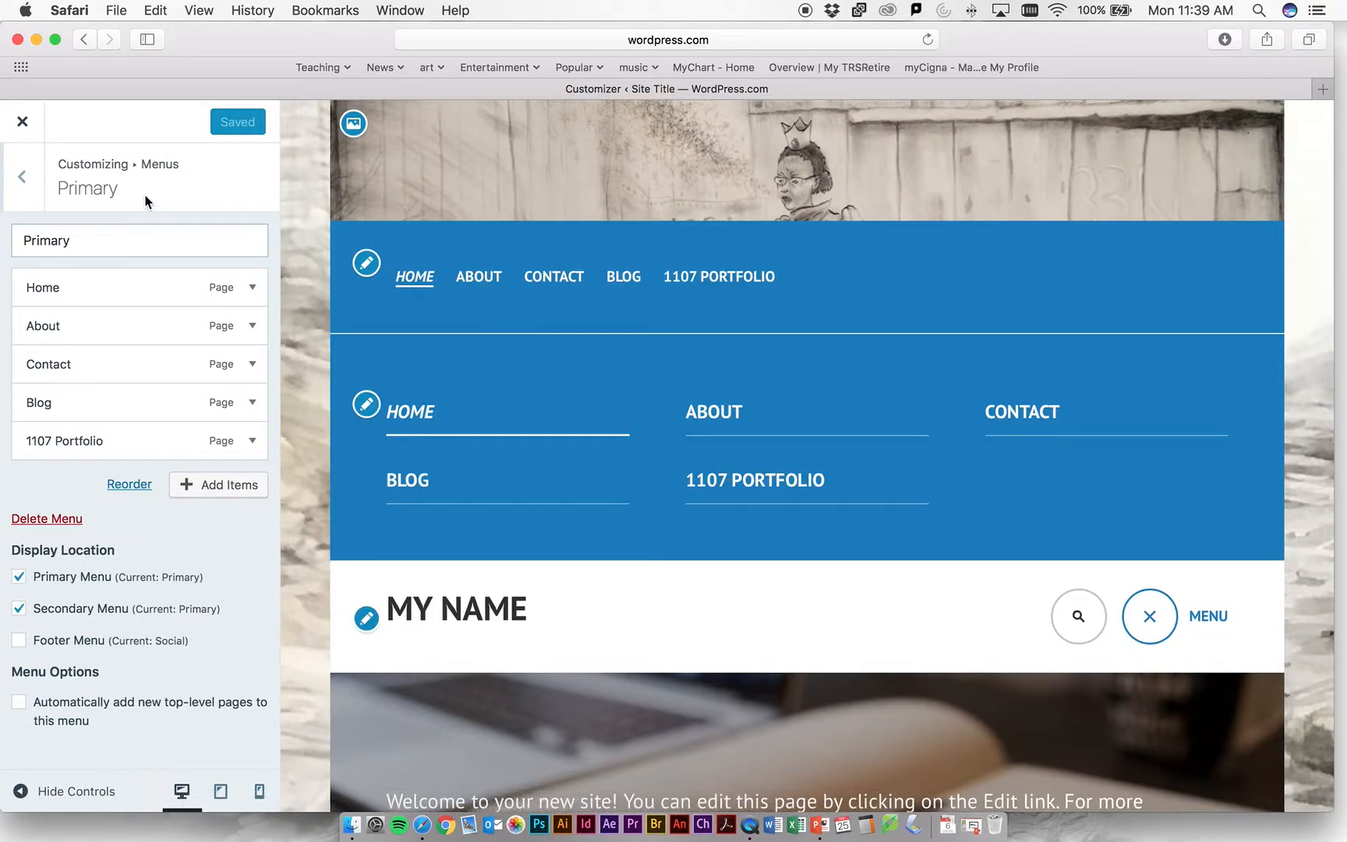
Step: Review the Social menu's links and the footer of the previewed page, and close the customizer
{"action": "left_click", "coordinate": [18, 175]}
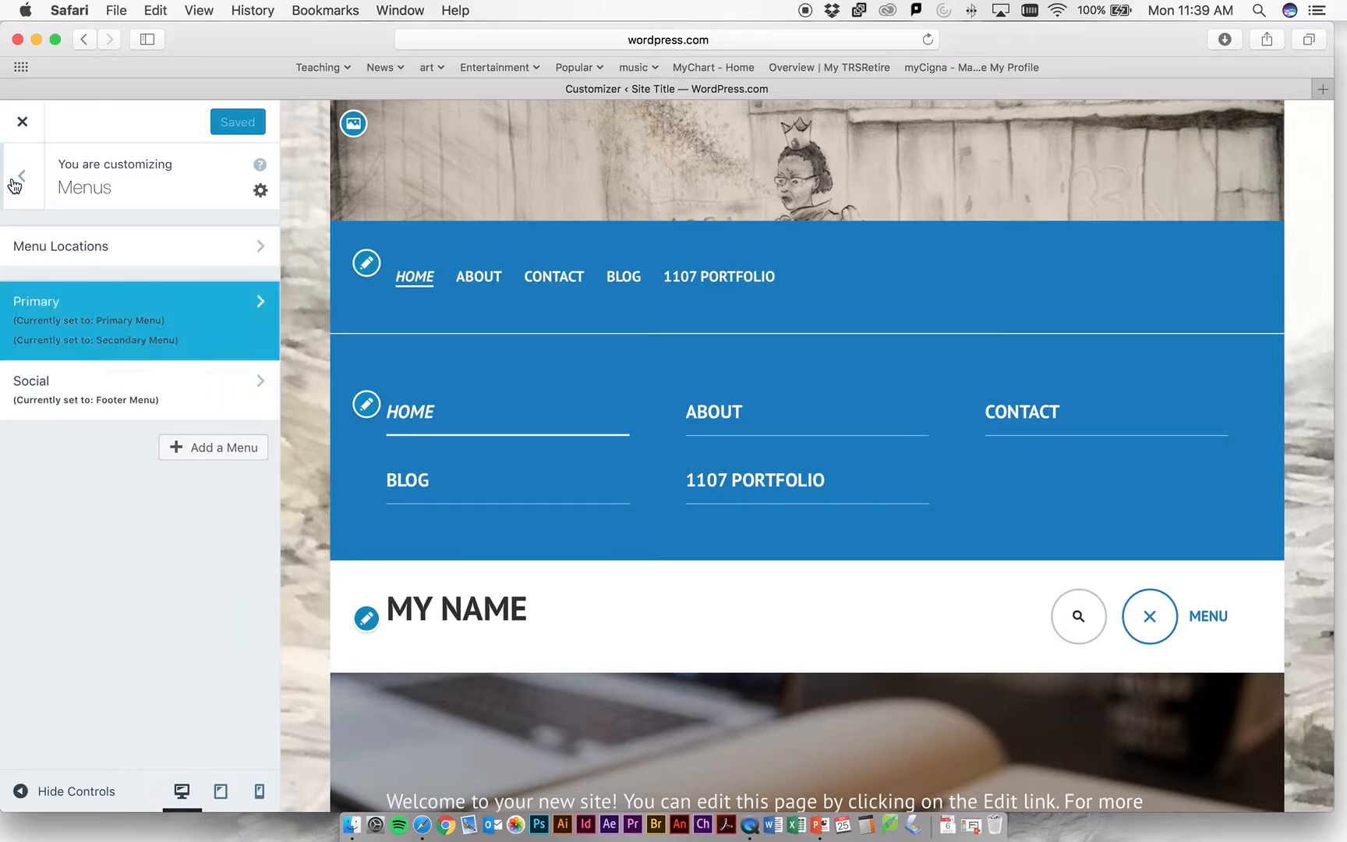
{"action": "left_click", "coordinate": [245, 392]}
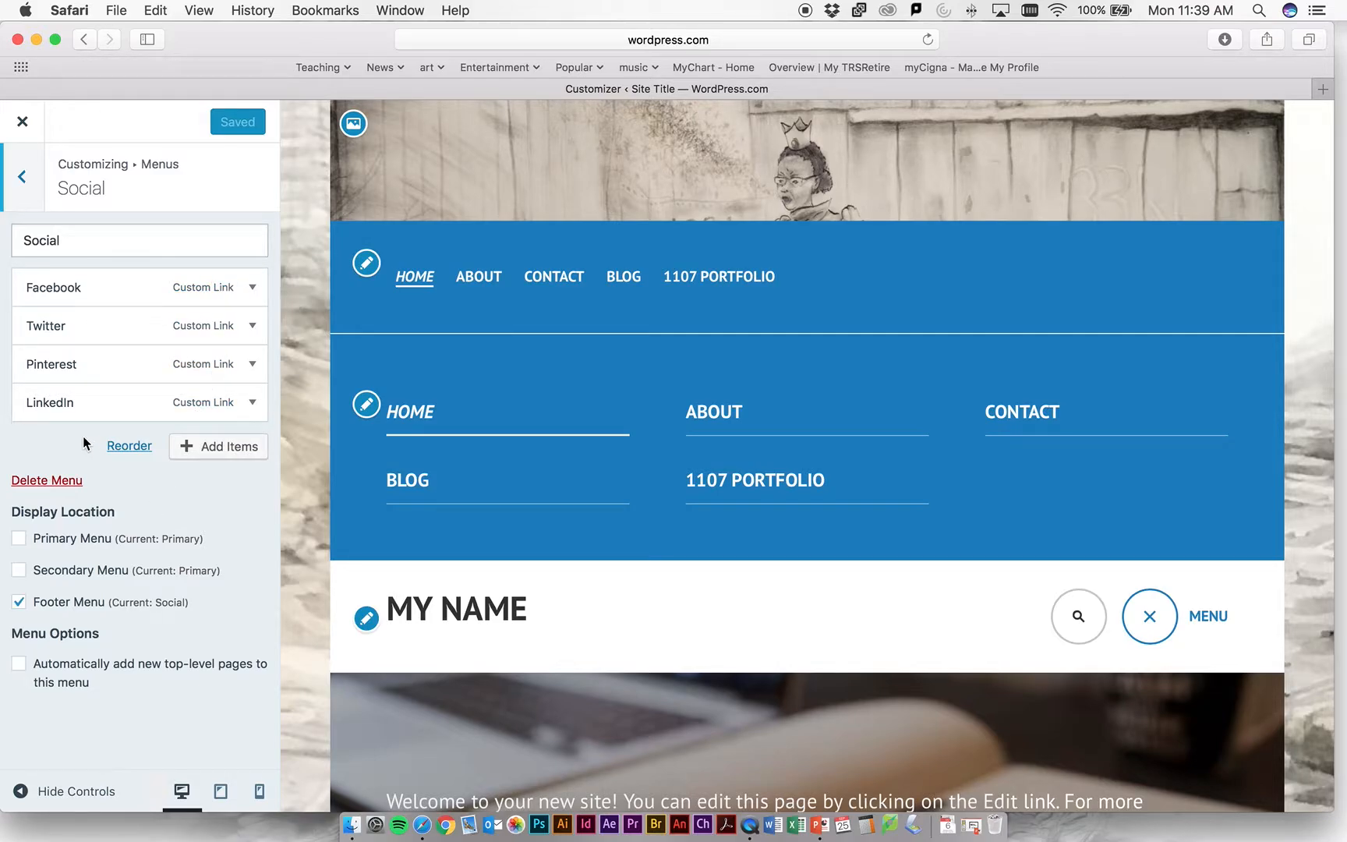
{"action": "scroll", "coordinate": [759, 628], "scroll_direction": "down", "scroll_amount": 10}
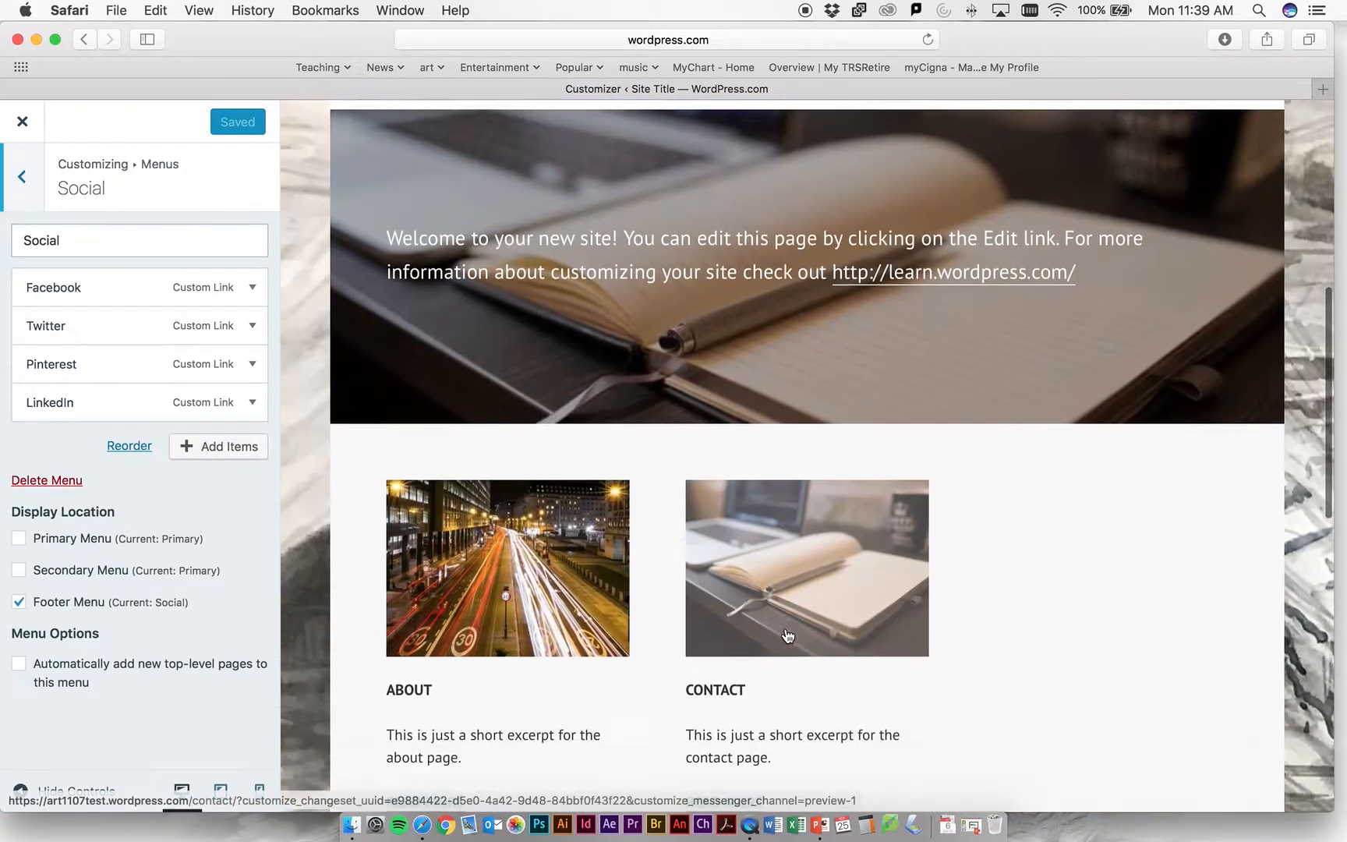
{"action": "scroll", "coordinate": [788, 635], "scroll_direction": "down", "scroll_amount": 10}
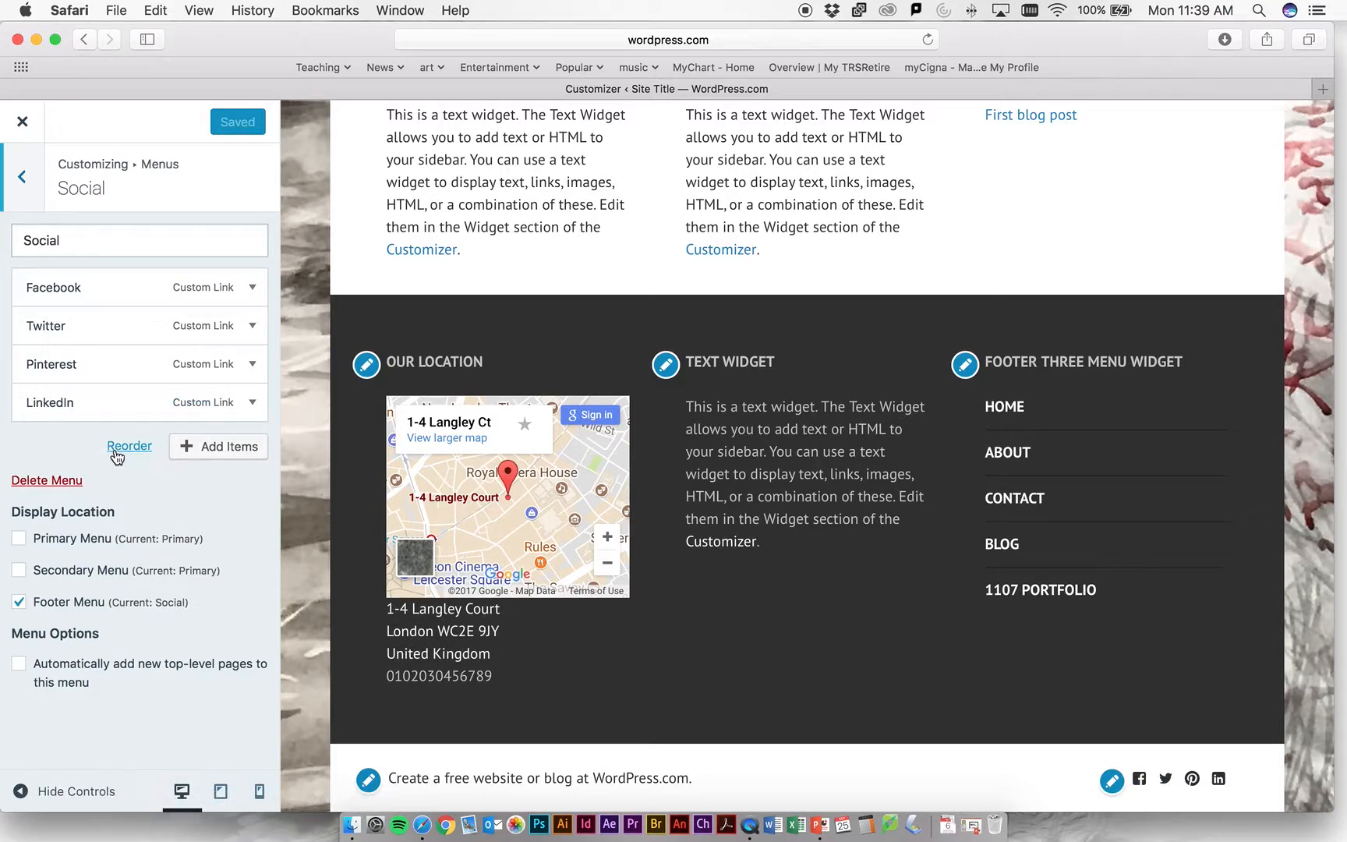
{"action": "left_click", "coordinate": [22, 182]}
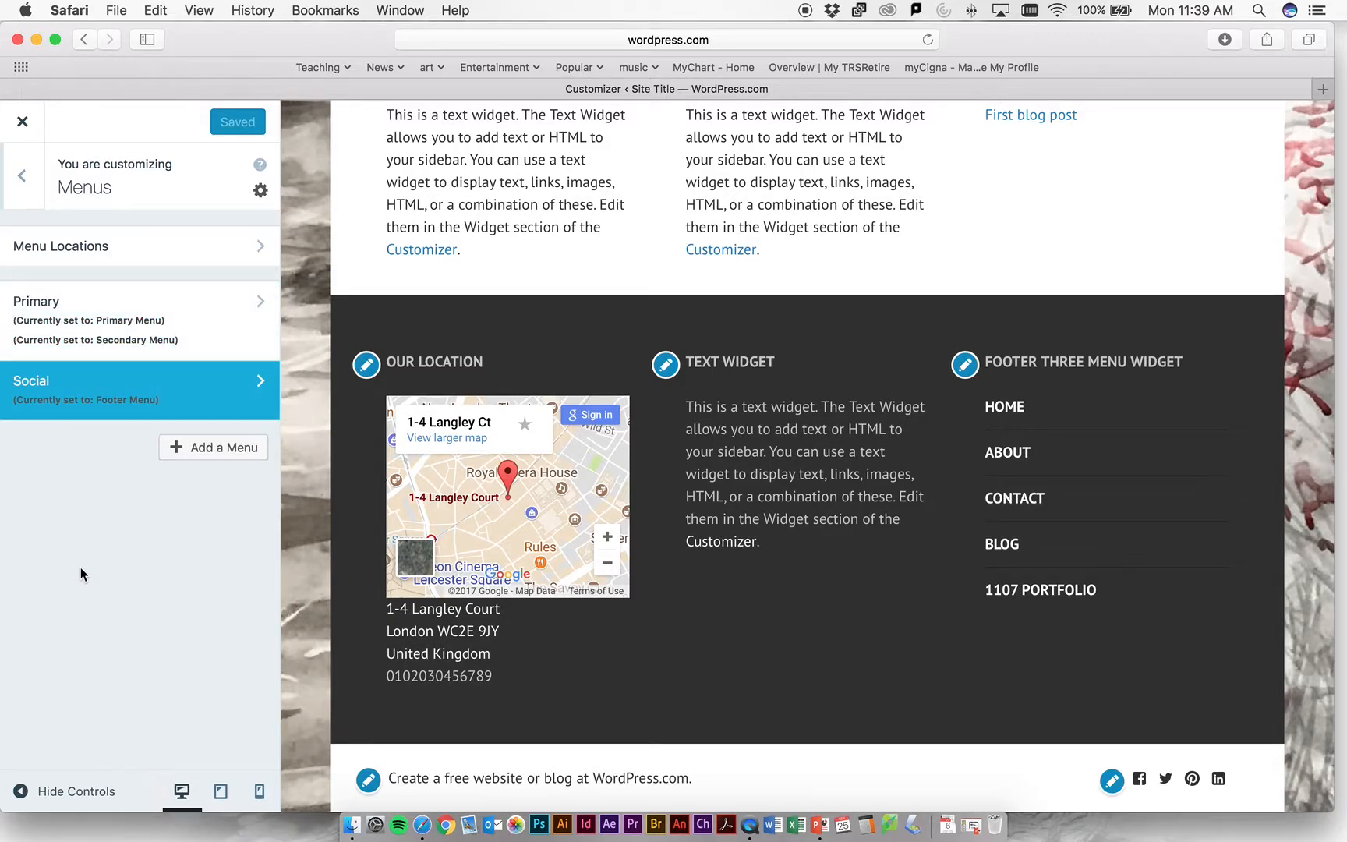
{"action": "left_click", "coordinate": [22, 181]}
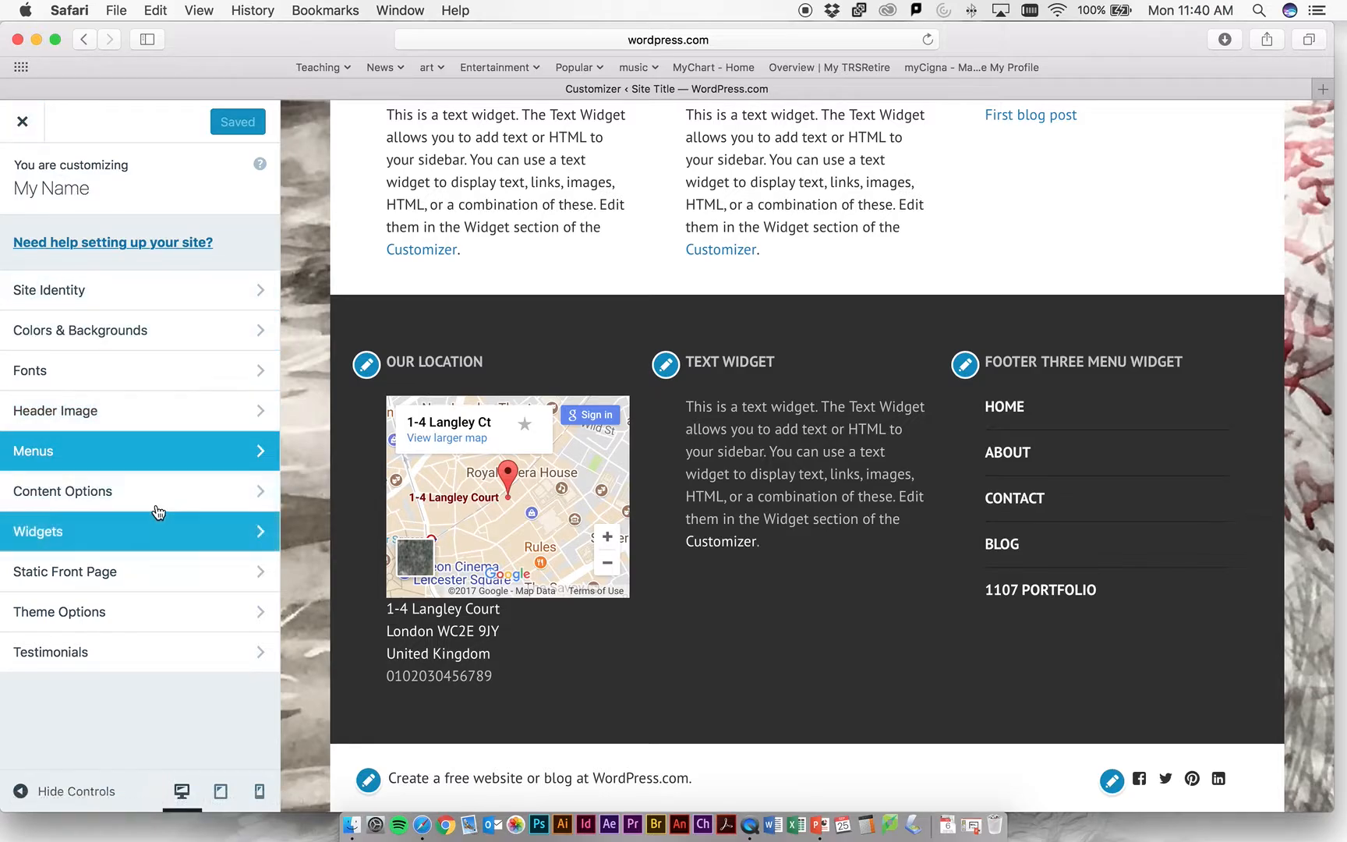
{"action": "left_click", "coordinate": [24, 129]}
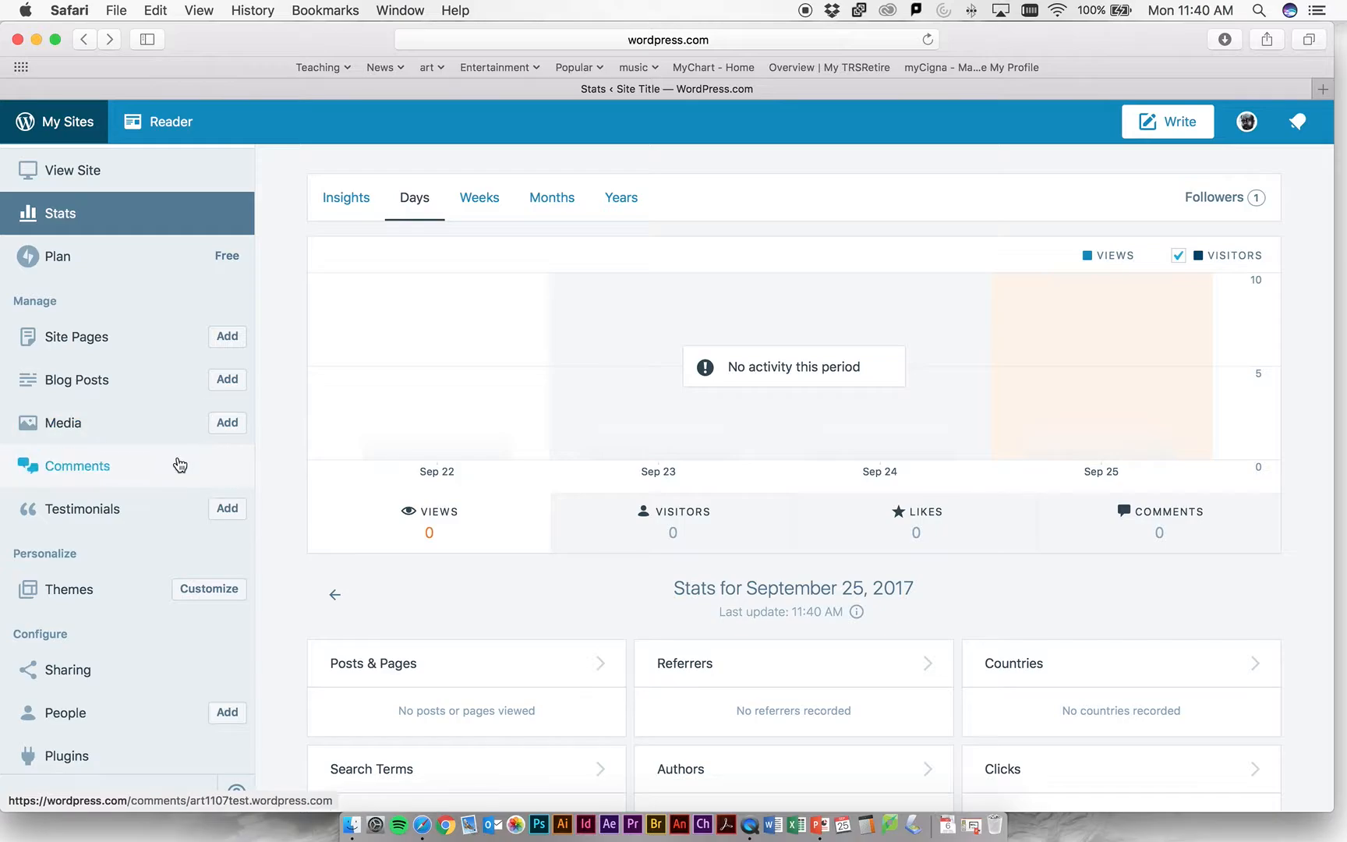
Step: Open the 1107 Portfolio page for editing from the site's published pages
{"action": "scroll", "coordinate": [181, 467], "scroll_direction": "down", "scroll_amount": 1}
{"action": "scroll", "coordinate": [181, 467], "scroll_direction": "down", "scroll_amount": 2}
{"action": "scroll", "coordinate": [181, 466], "scroll_direction": "up", "scroll_amount": 1}
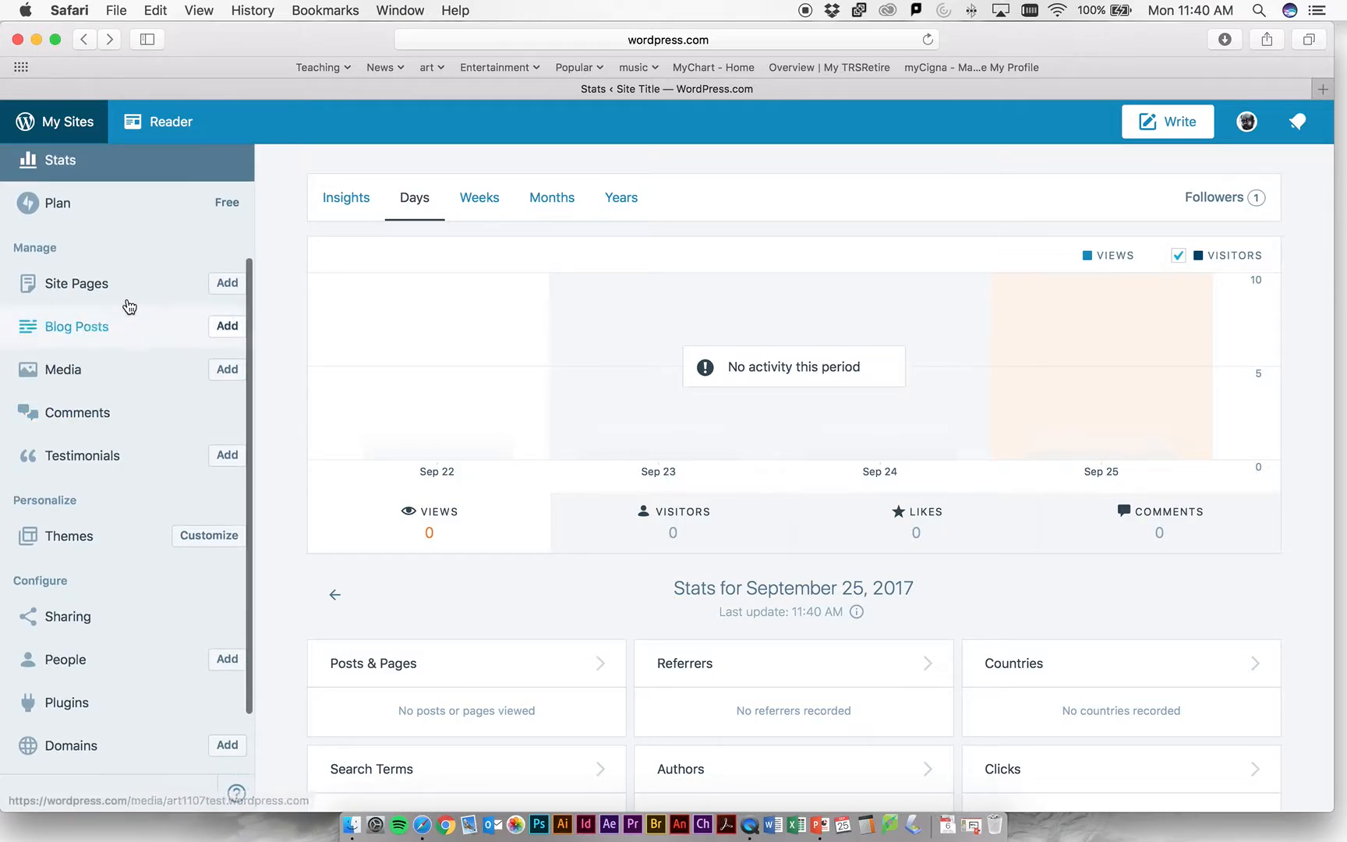
{"action": "left_click", "coordinate": [75, 287]}
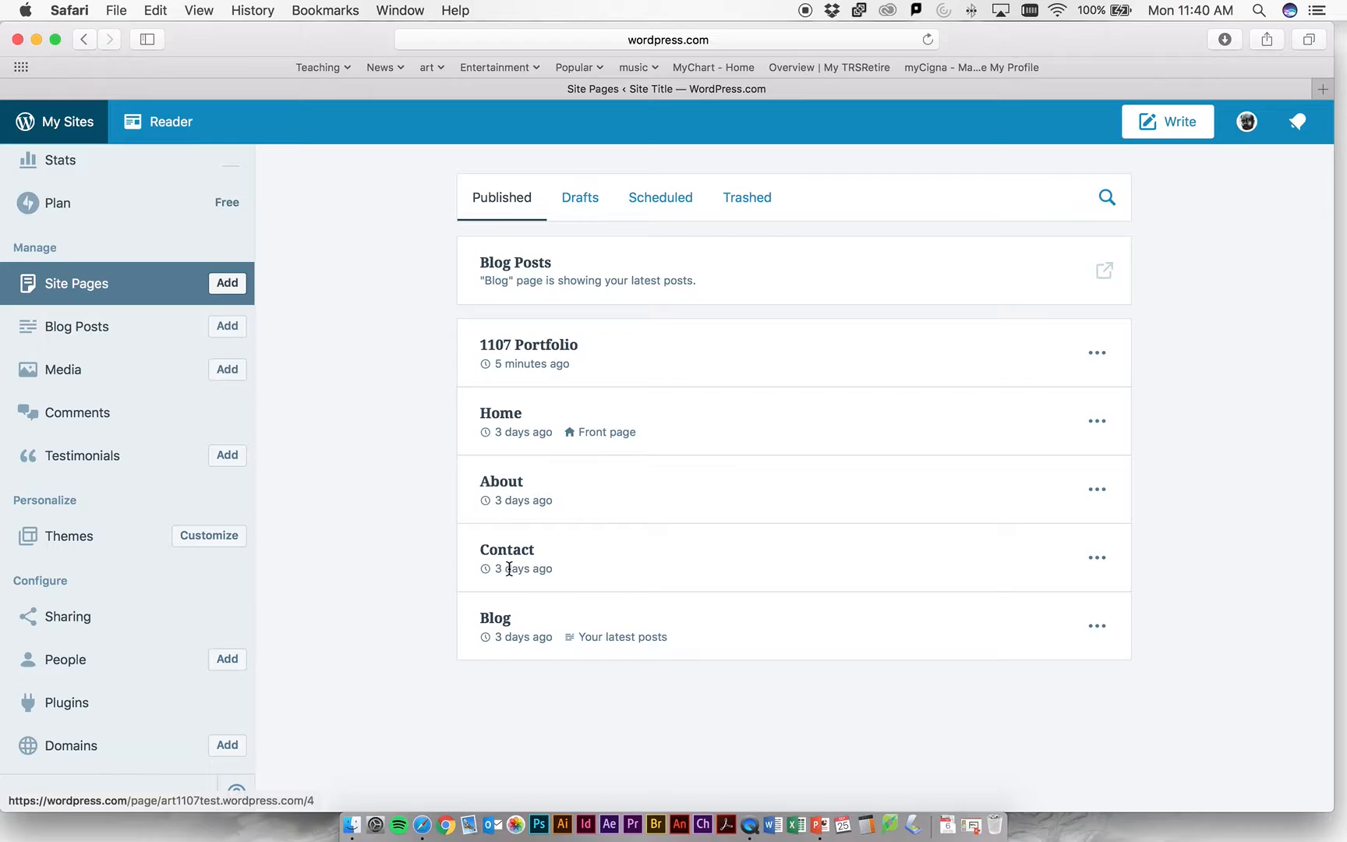
{"action": "left_click", "coordinate": [559, 351]}
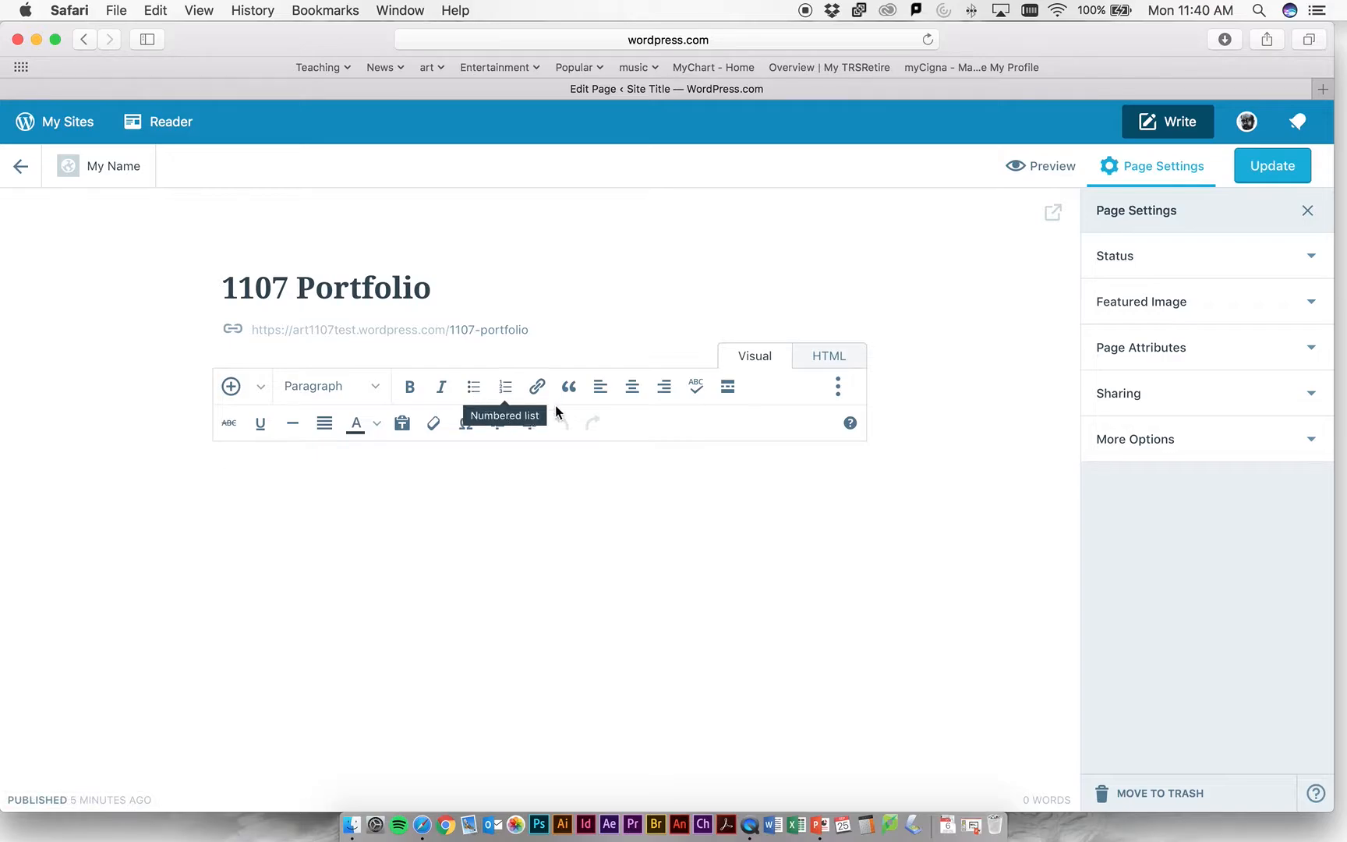
Step: Add the body text "Put something on there" to the 1107 Portfolio page, and update and preview the page
{"action": "left_click", "coordinate": [335, 447]}
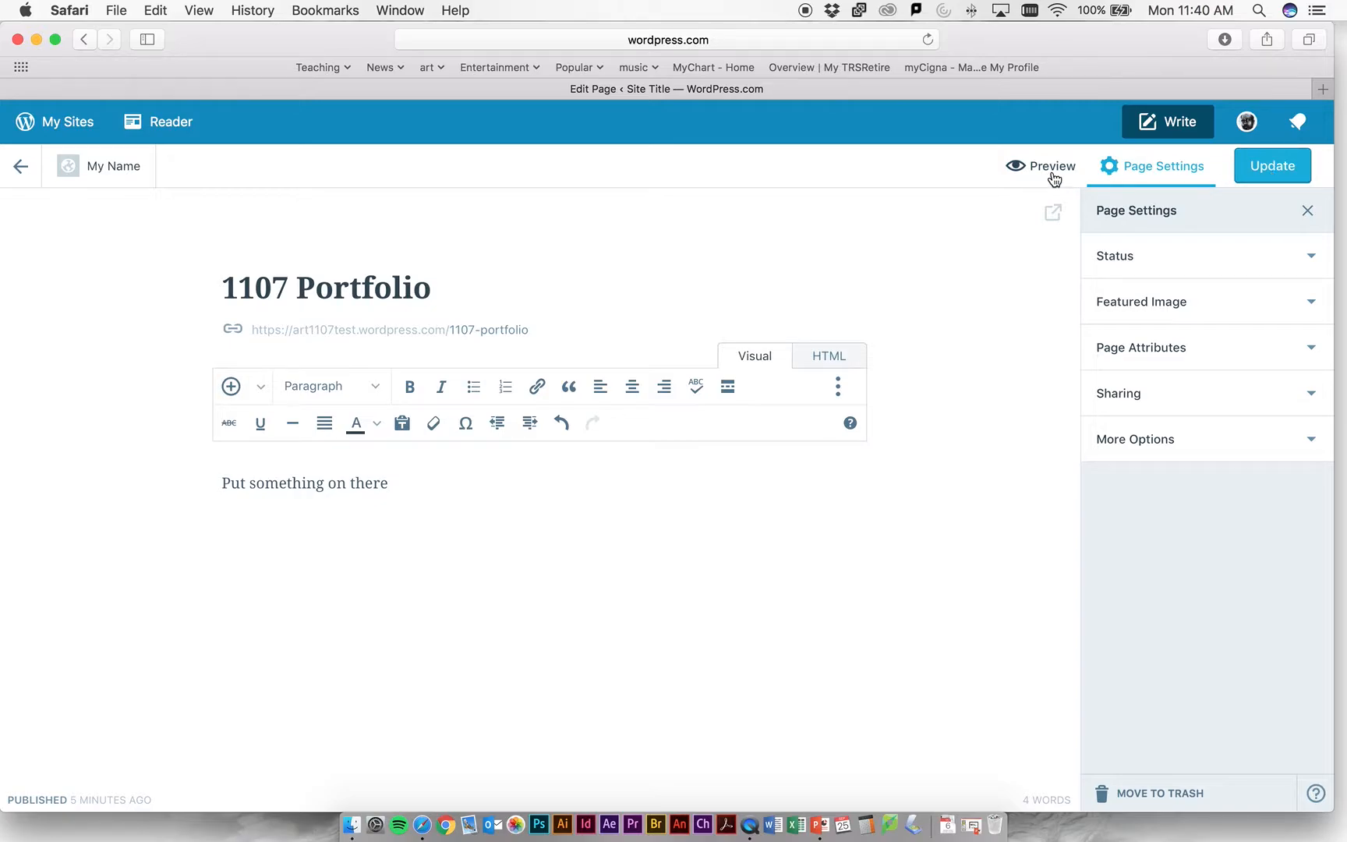
{"action": "left_click", "coordinate": [1301, 178]}
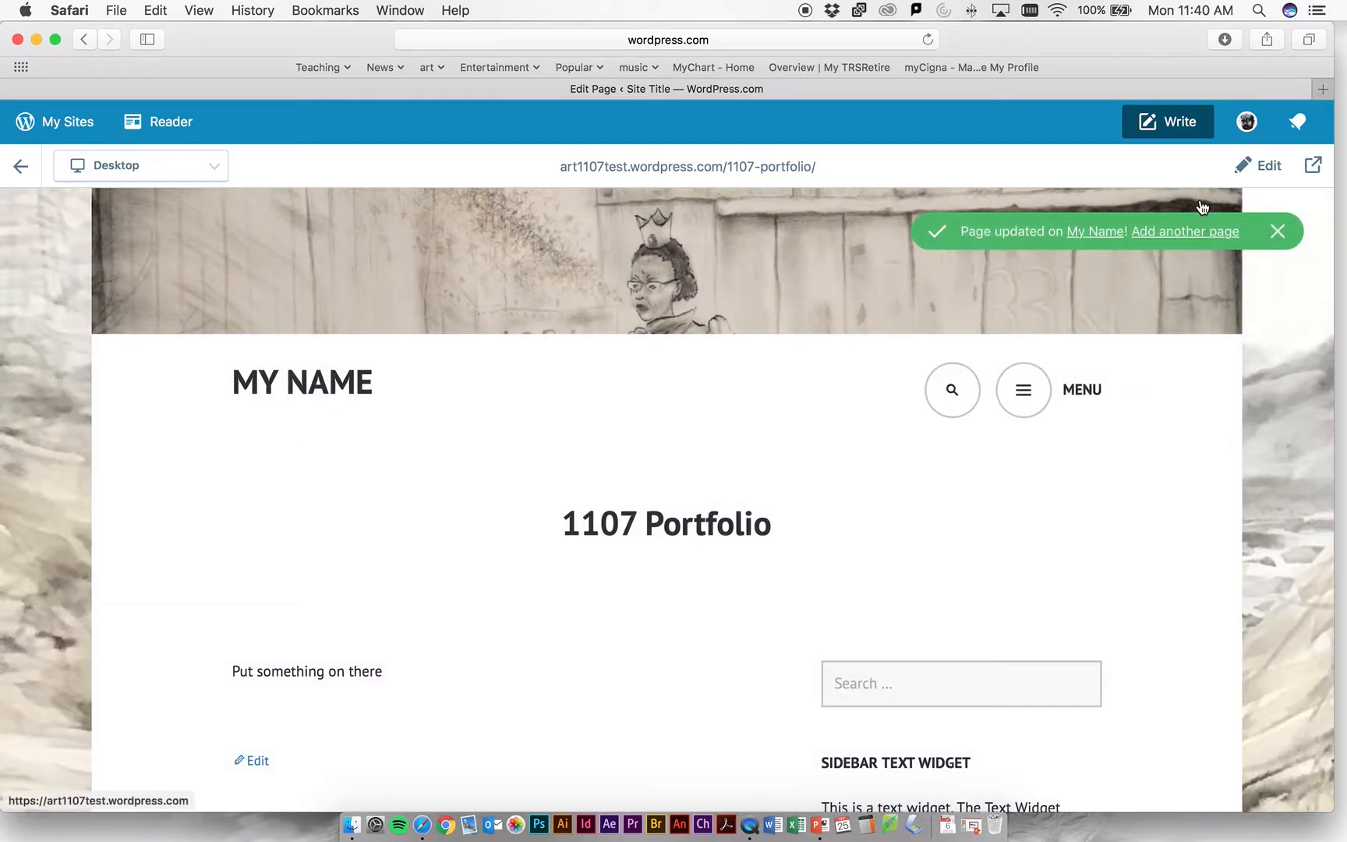
{"action": "left_click", "coordinate": [1279, 232]}
{"action": "scroll", "coordinate": [513, 460], "scroll_direction": "down", "scroll_amount": 10}
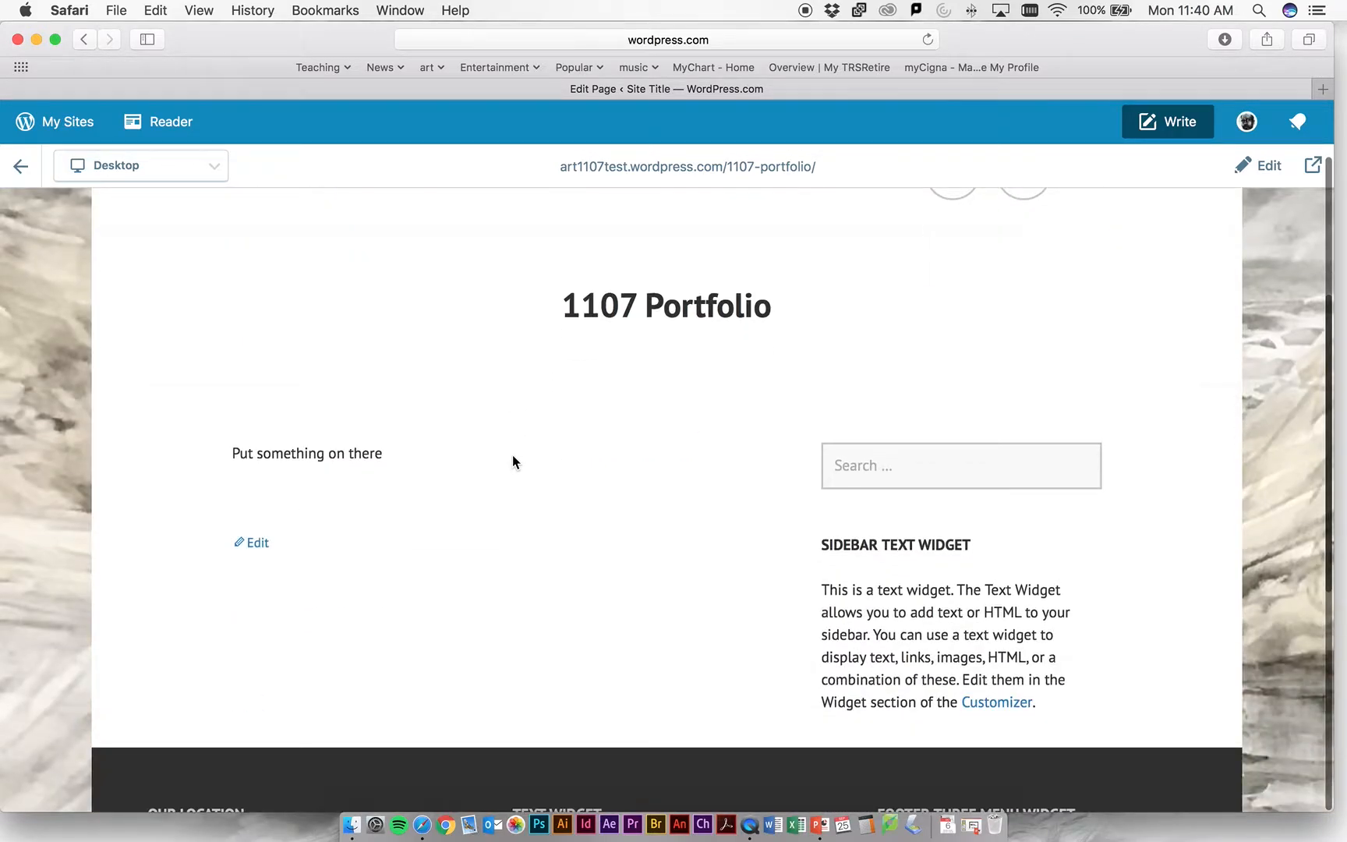
Step: Review the previewed 1107 Portfolio page from its header to the footer widgets
{"action": "scroll", "coordinate": [513, 455], "scroll_direction": "down", "scroll_amount": 2}
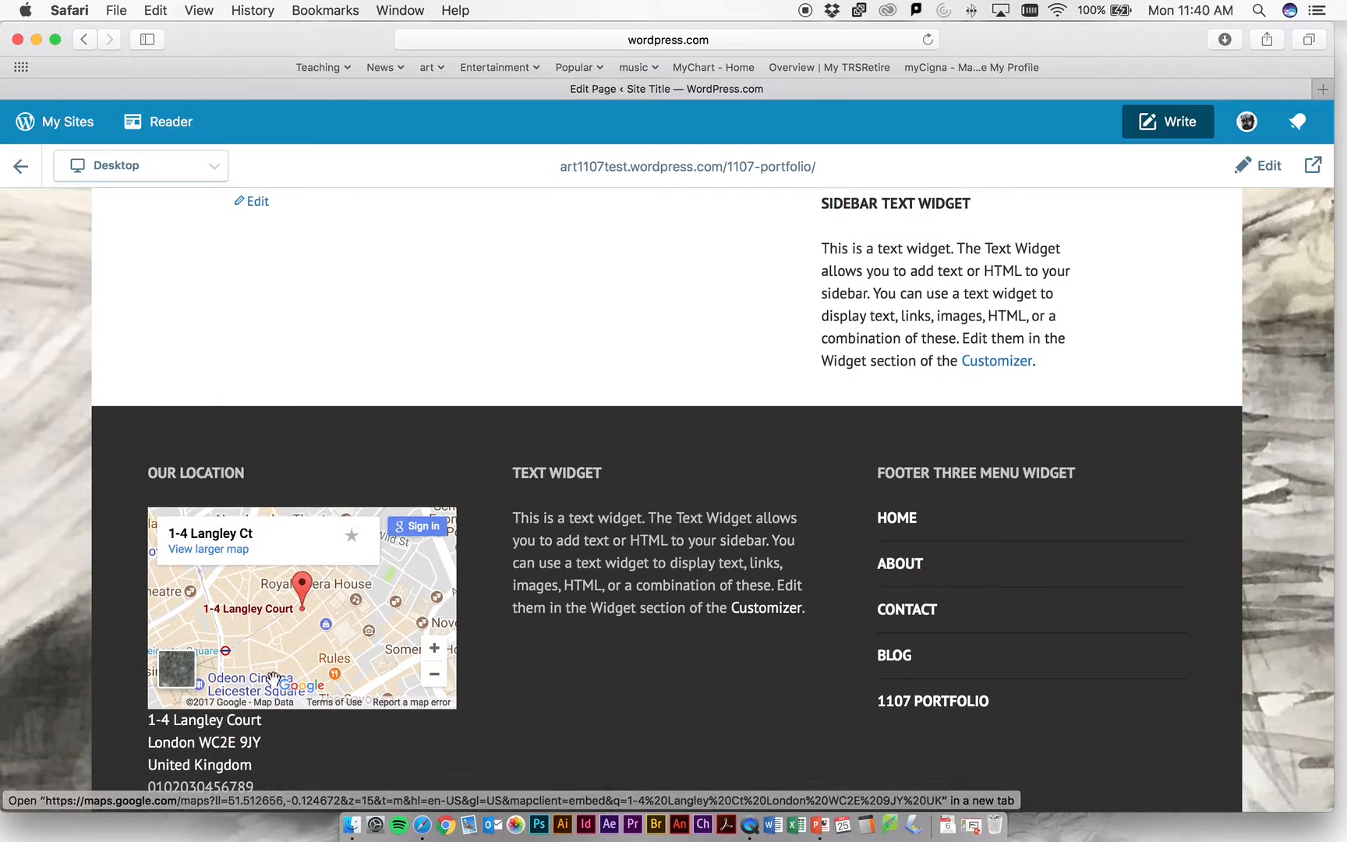
{"action": "scroll", "coordinate": [568, 654], "scroll_direction": "up", "scroll_amount": 11}
{"action": "scroll", "coordinate": [568, 653], "scroll_direction": "down", "scroll_amount": 10}
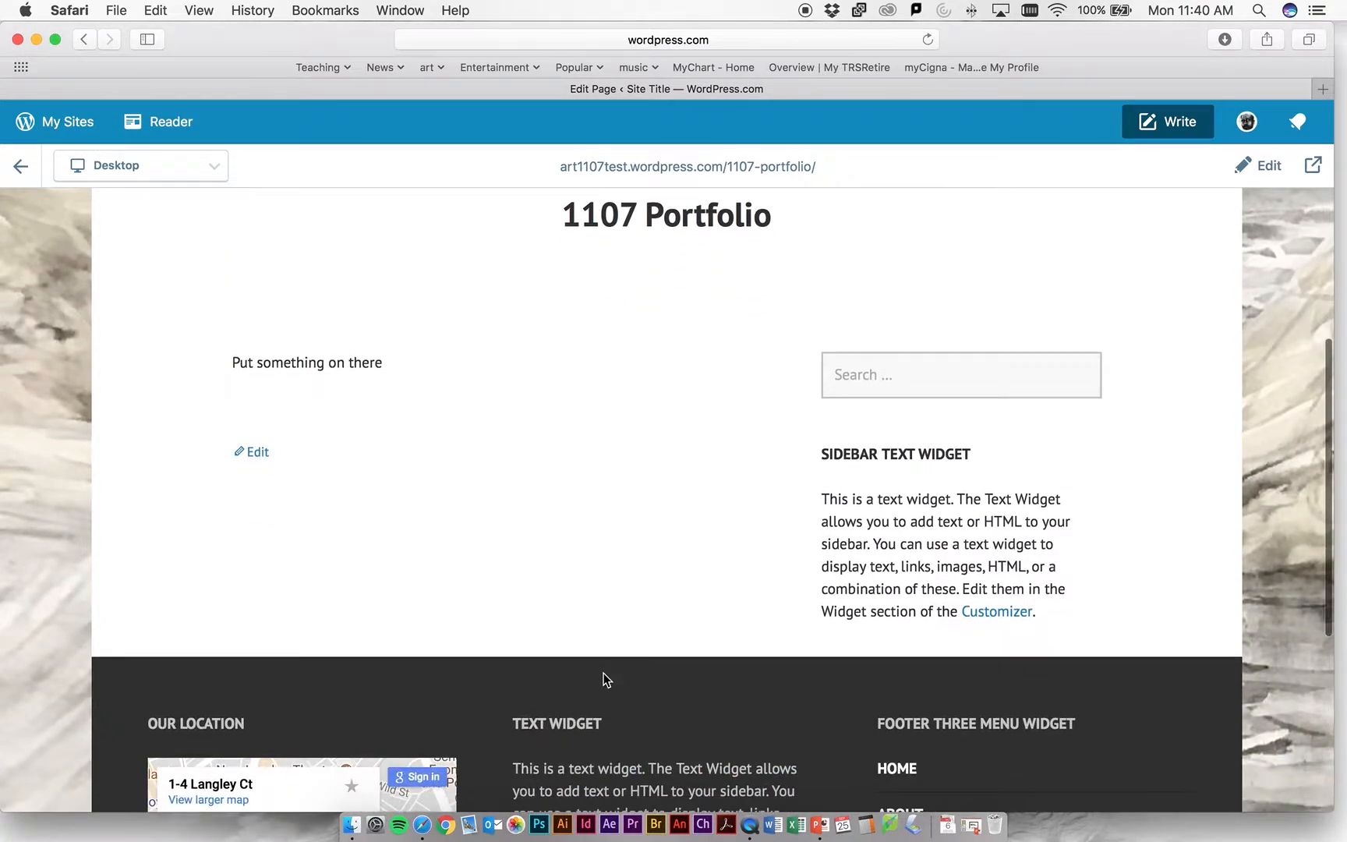
{"action": "scroll", "coordinate": [603, 673], "scroll_direction": "up", "scroll_amount": 12}
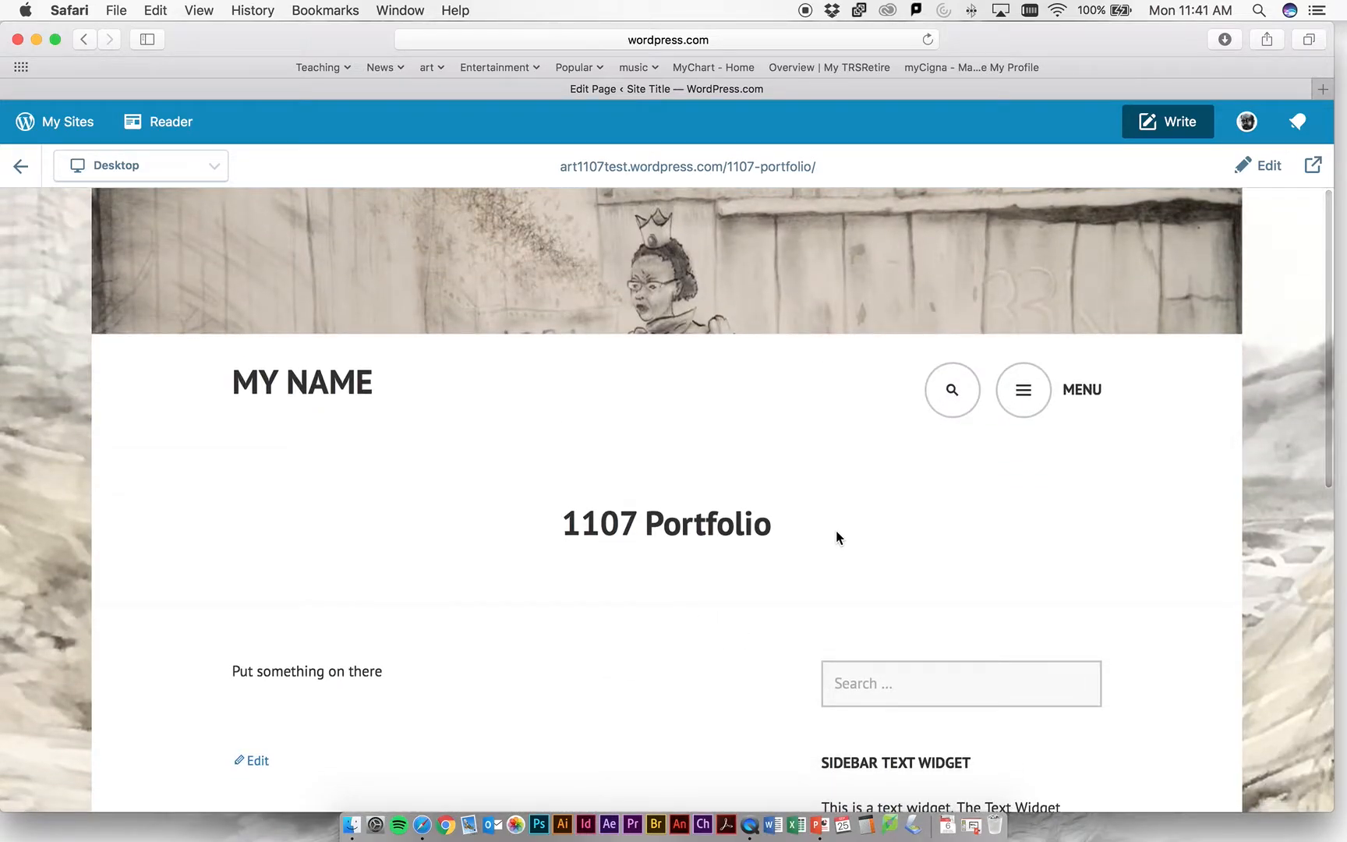
{"action": "scroll", "coordinate": [679, 548], "scroll_direction": "down", "scroll_amount": 3}
{"action": "scroll", "coordinate": [745, 499], "scroll_direction": "up", "scroll_amount": 3}
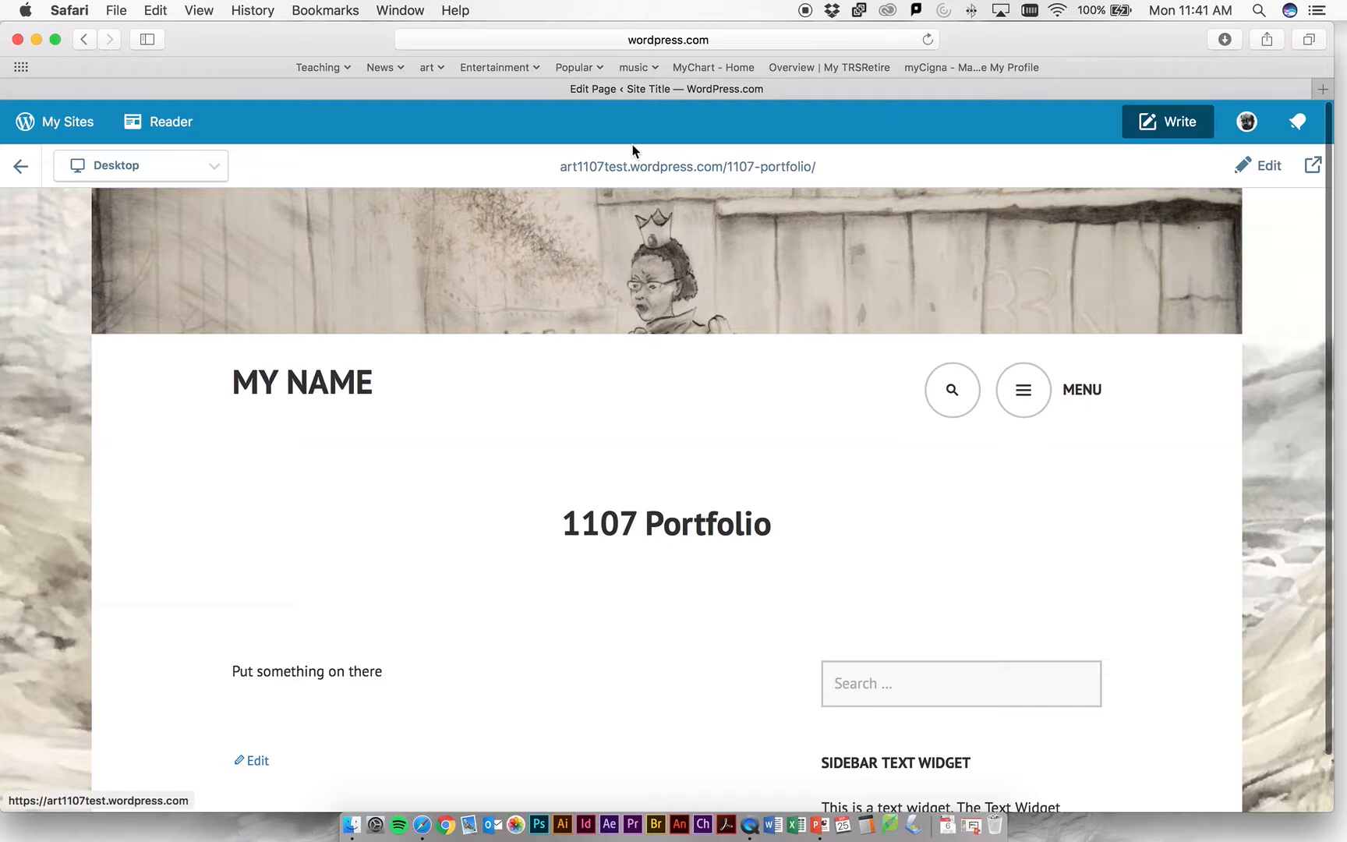
Step: Visit the Contact page through the previewed site's menu, and return to the 1107 Portfolio page to look it over
{"action": "left_click", "coordinate": [1035, 413]}
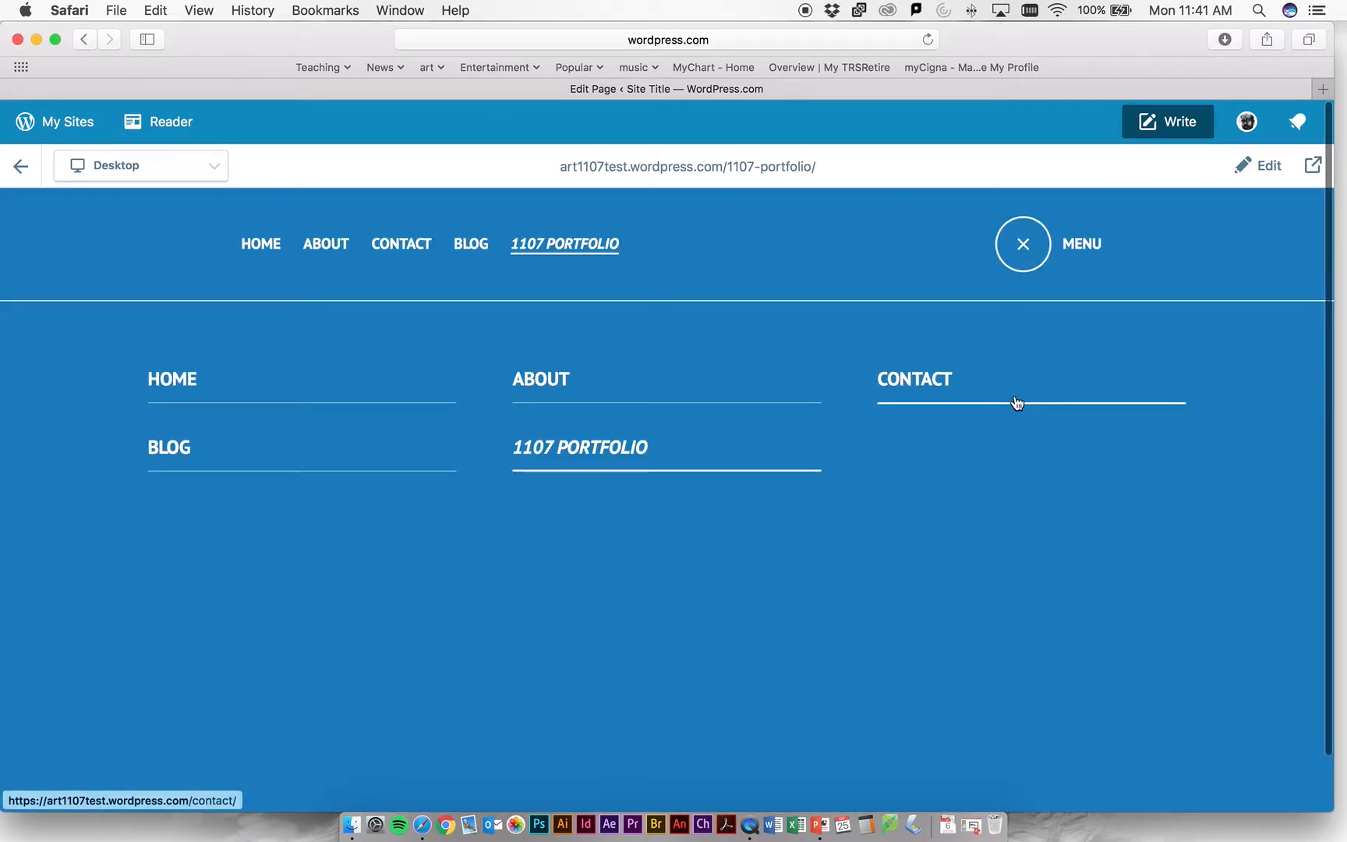
{"action": "left_click", "coordinate": [938, 379]}
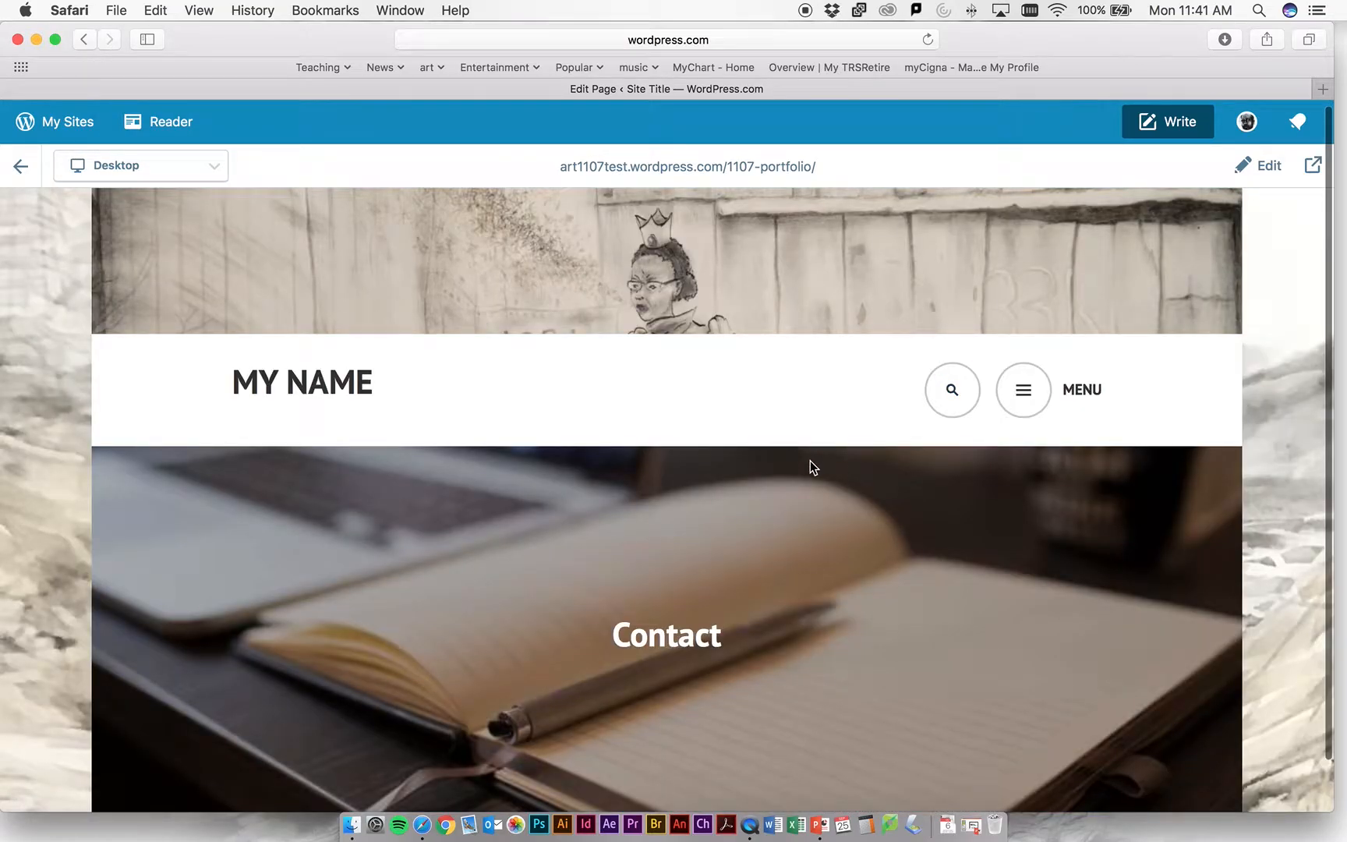
{"action": "scroll", "coordinate": [811, 464], "scroll_direction": "down", "scroll_amount": 7}
{"action": "scroll", "coordinate": [811, 464], "scroll_direction": "up", "scroll_amount": 5}
{"action": "left_click", "coordinate": [1024, 272]}
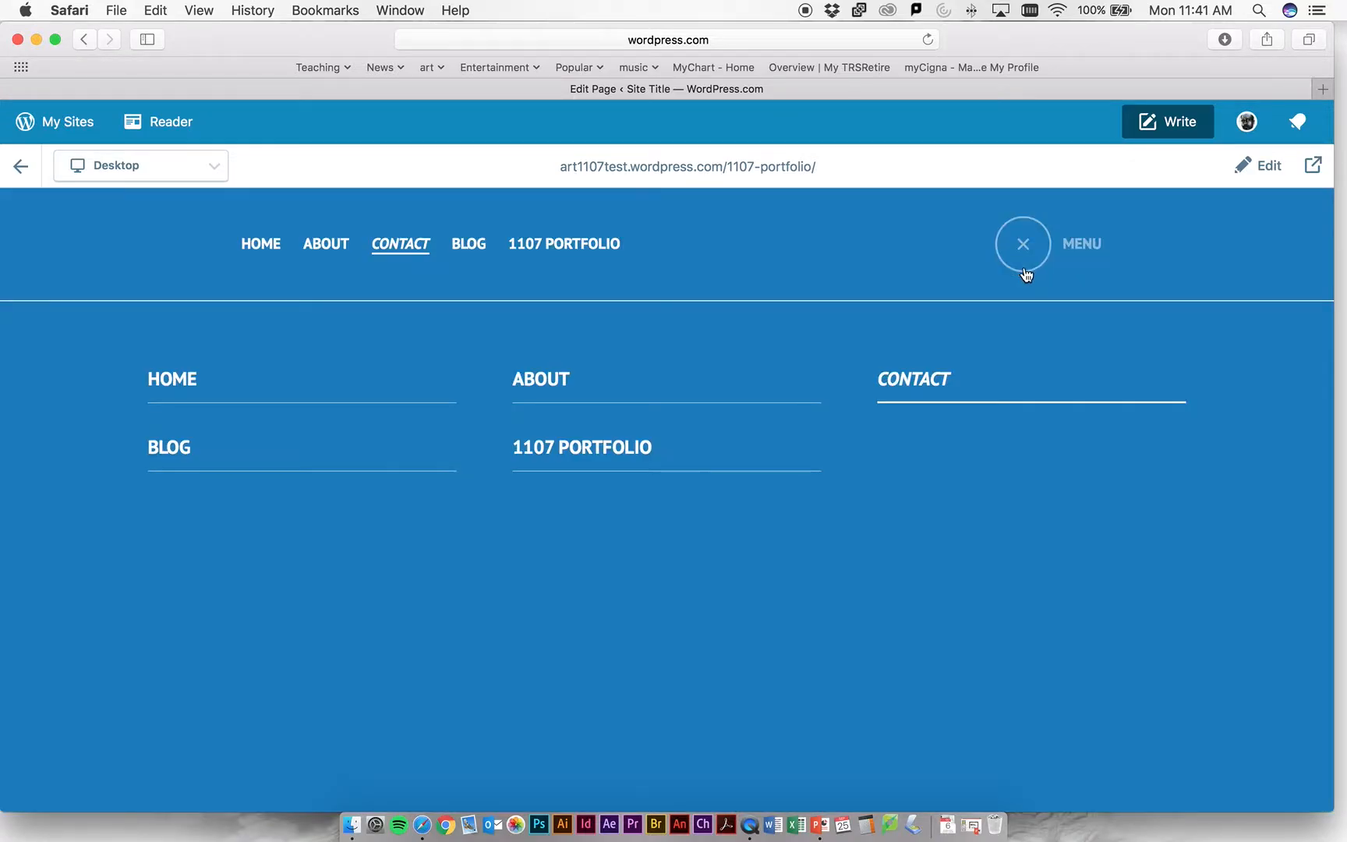
{"action": "left_click", "coordinate": [608, 460]}
{"action": "scroll", "coordinate": [605, 466], "scroll_direction": "down", "scroll_amount": 5}
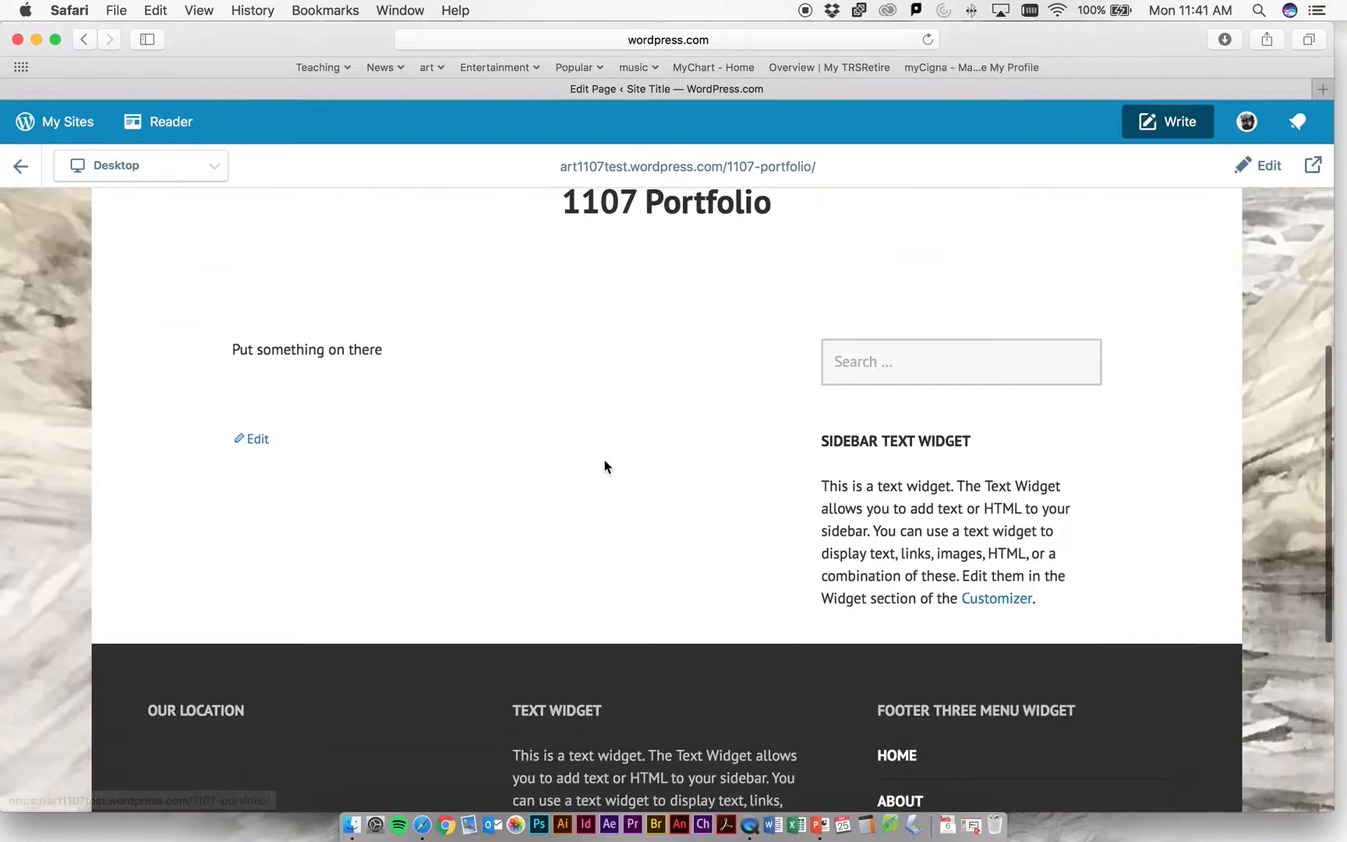
{"action": "scroll", "coordinate": [511, 399], "scroll_direction": "up", "scroll_amount": 2}
{"action": "scroll", "coordinate": [511, 398], "scroll_direction": "up", "scroll_amount": 3}
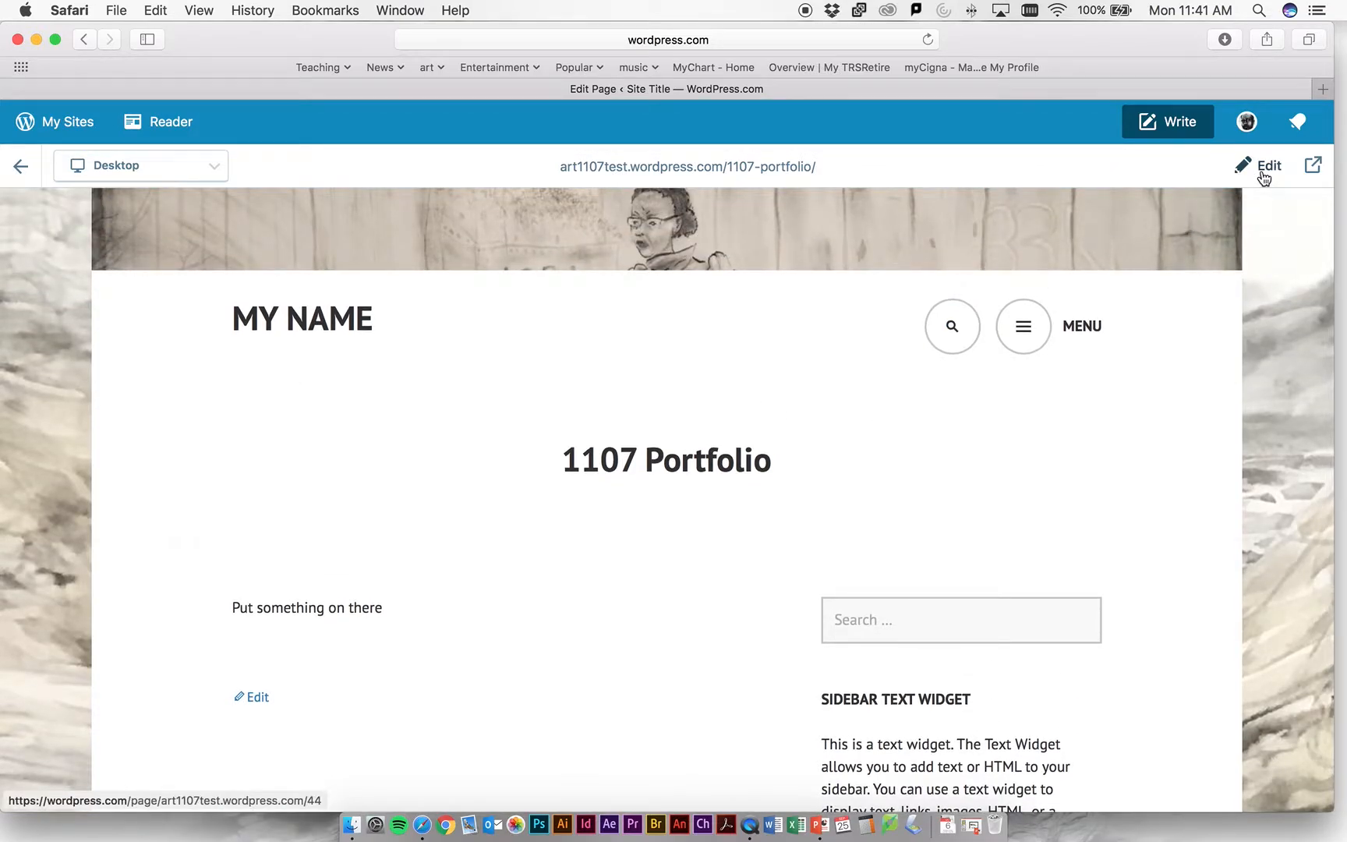
Step: Reopen the 1107 Portfolio page for editing and replace its body text with "UNIT 01"
{"action": "left_click", "coordinate": [1263, 171]}
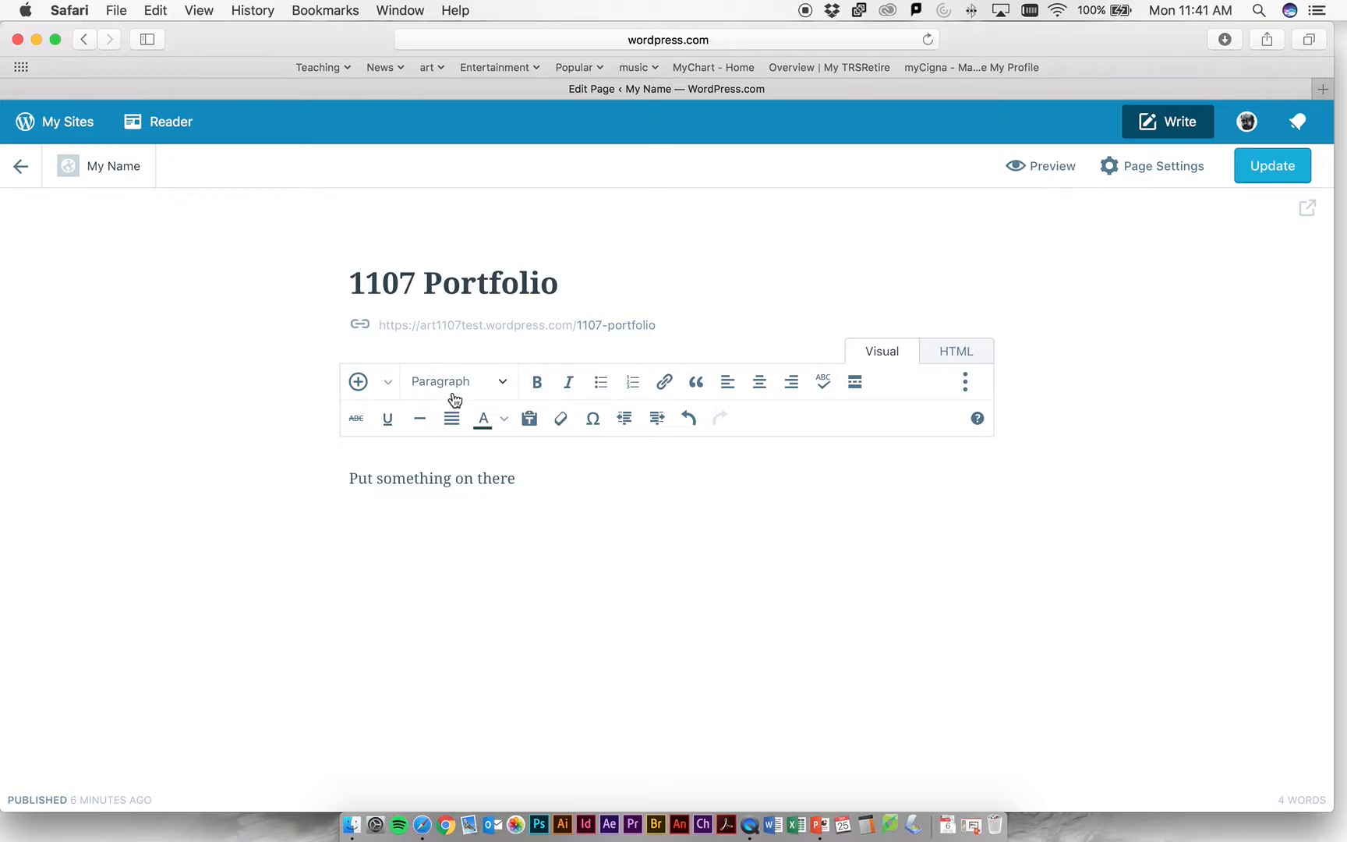
{"action": "triple_click", "coordinate": [484, 480]}
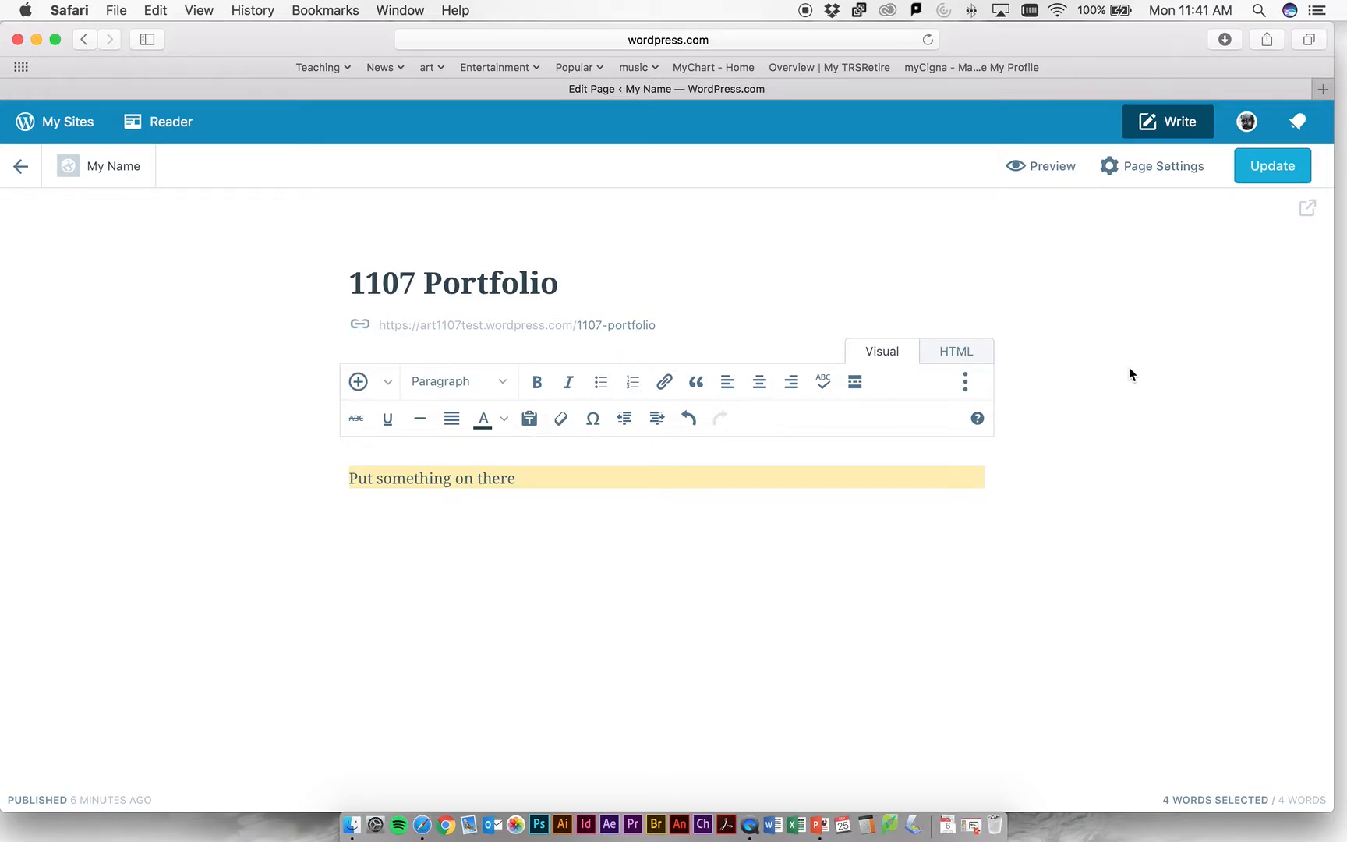
{"action": "type", "text": "UINT"}
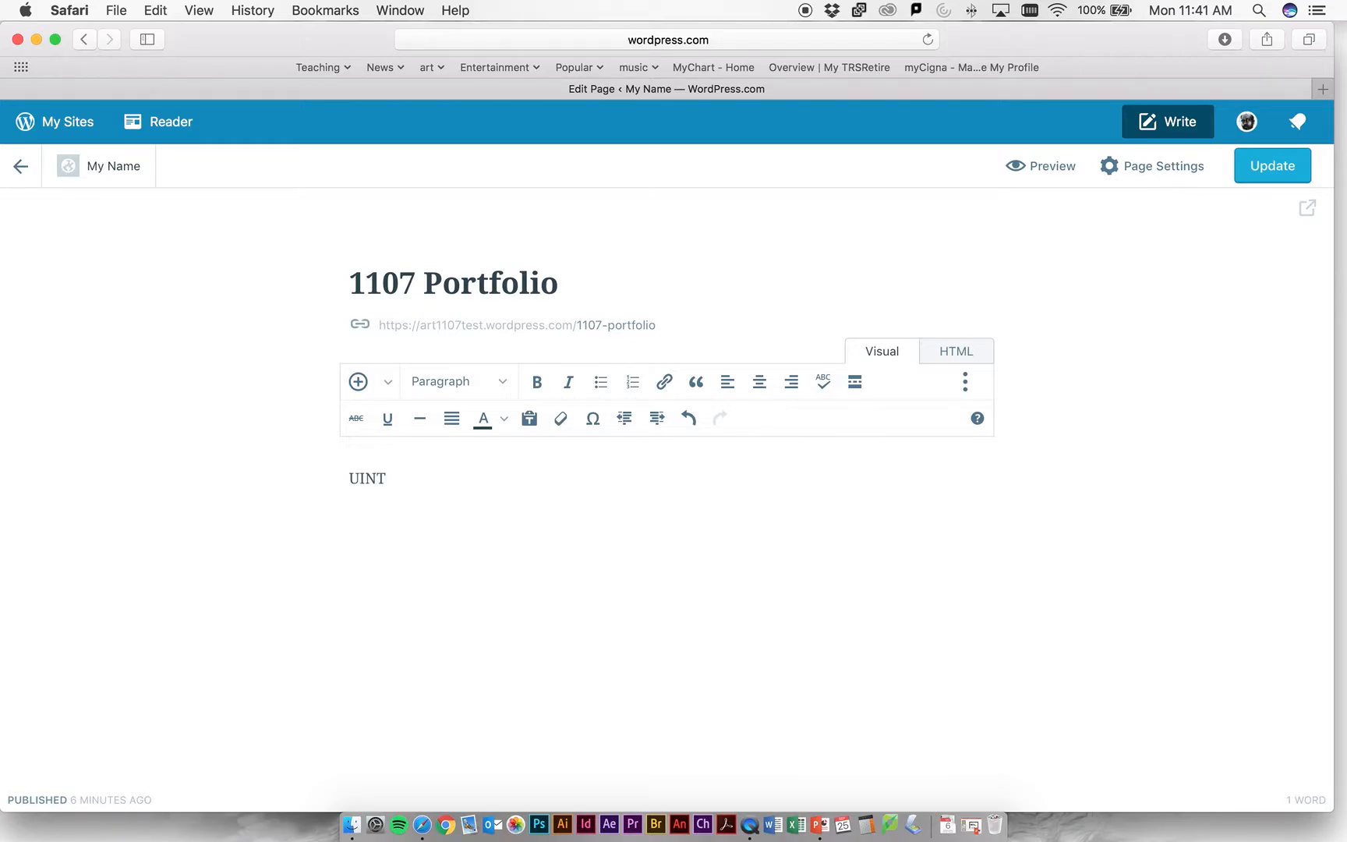
{"action": "key", "text": "BackSpace"}
{"action": "key", "text": "BackSpace"}
{"action": "key", "text": "BackSpace"}
{"action": "type", "text": "NIT 01"}
Step: Add "Ideation Sketches" and "Flip Book Project" as separate paragraphs below the UNIT 01 line
{"action": "key", "text": "Return"}
{"action": "type", "text": "Sk"}
{"action": "key", "text": "BackSpace"}
{"action": "key", "text": "BackSpace"}
{"action": "type", "text": "Ideation Sketches"}
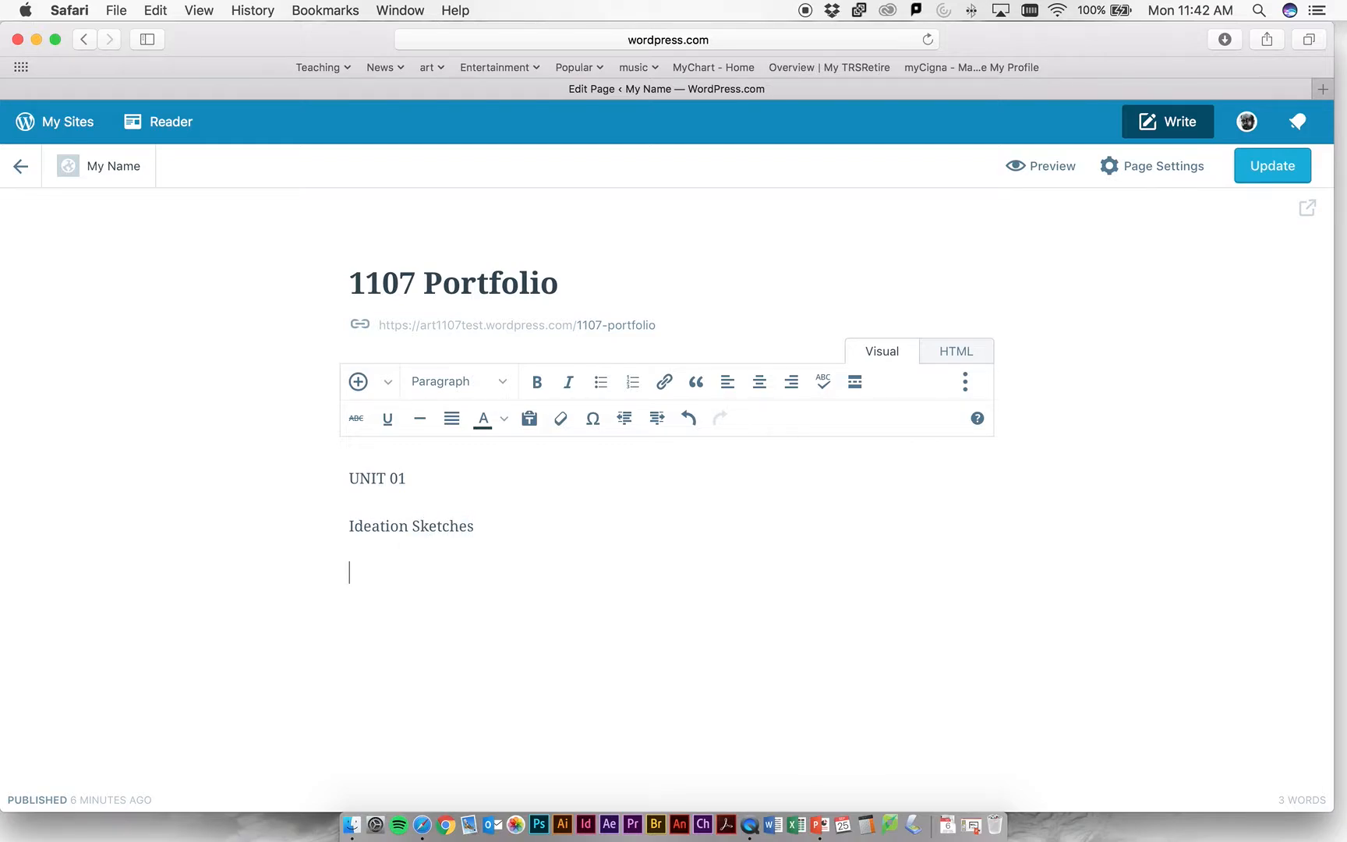
{"action": "type", "text": "  Flip Book Project"}
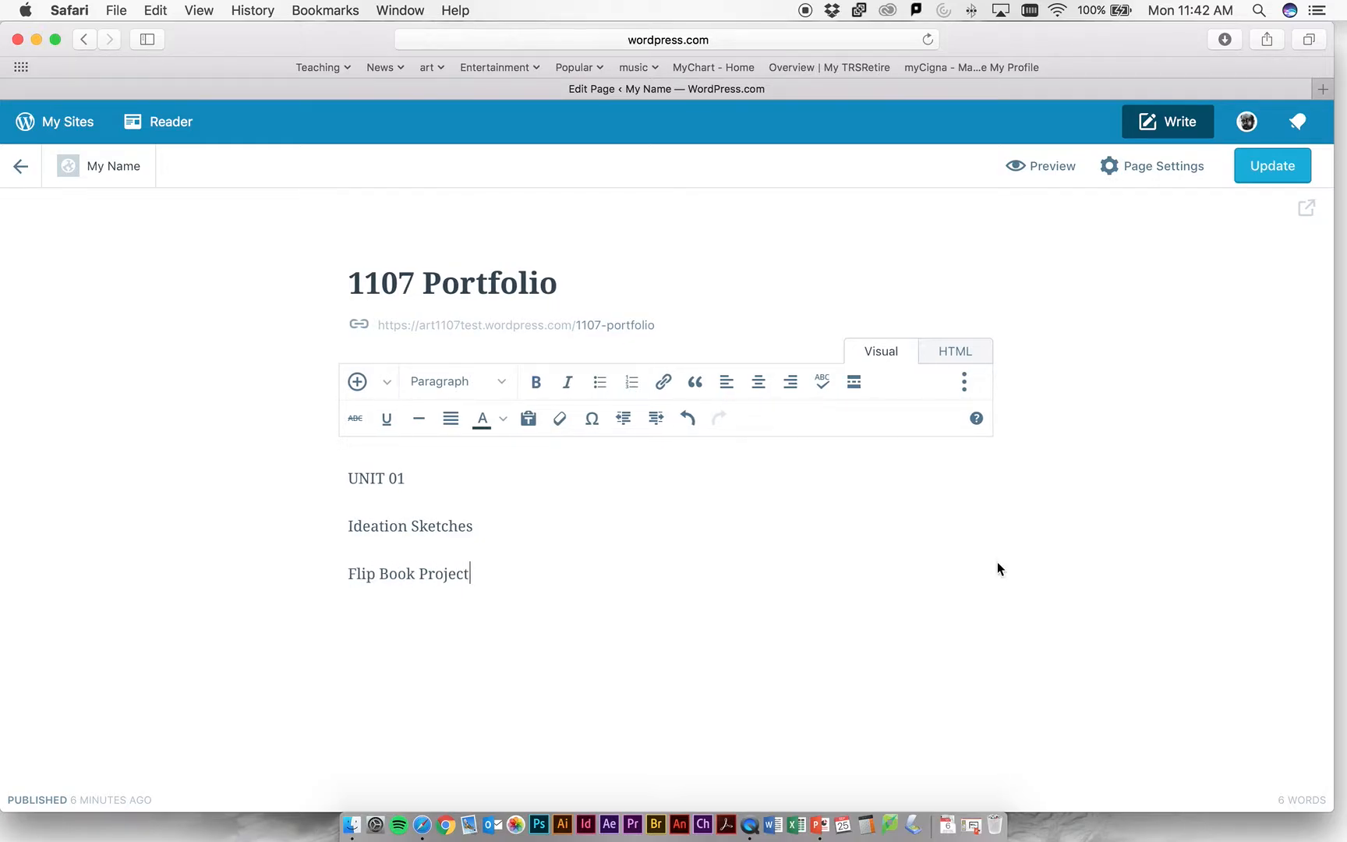
Step: Insert an empty paragraph after both Ideation Sketches and Flip Book Project, and update the page
{"action": "left_click", "coordinate": [515, 538]}
{"action": "key", "text": "Return"}
{"action": "left_click", "coordinate": [521, 624]}
{"action": "key", "text": "Return"}
{"action": "scroll", "coordinate": [606, 651], "scroll_direction": "down", "scroll_amount": 1}
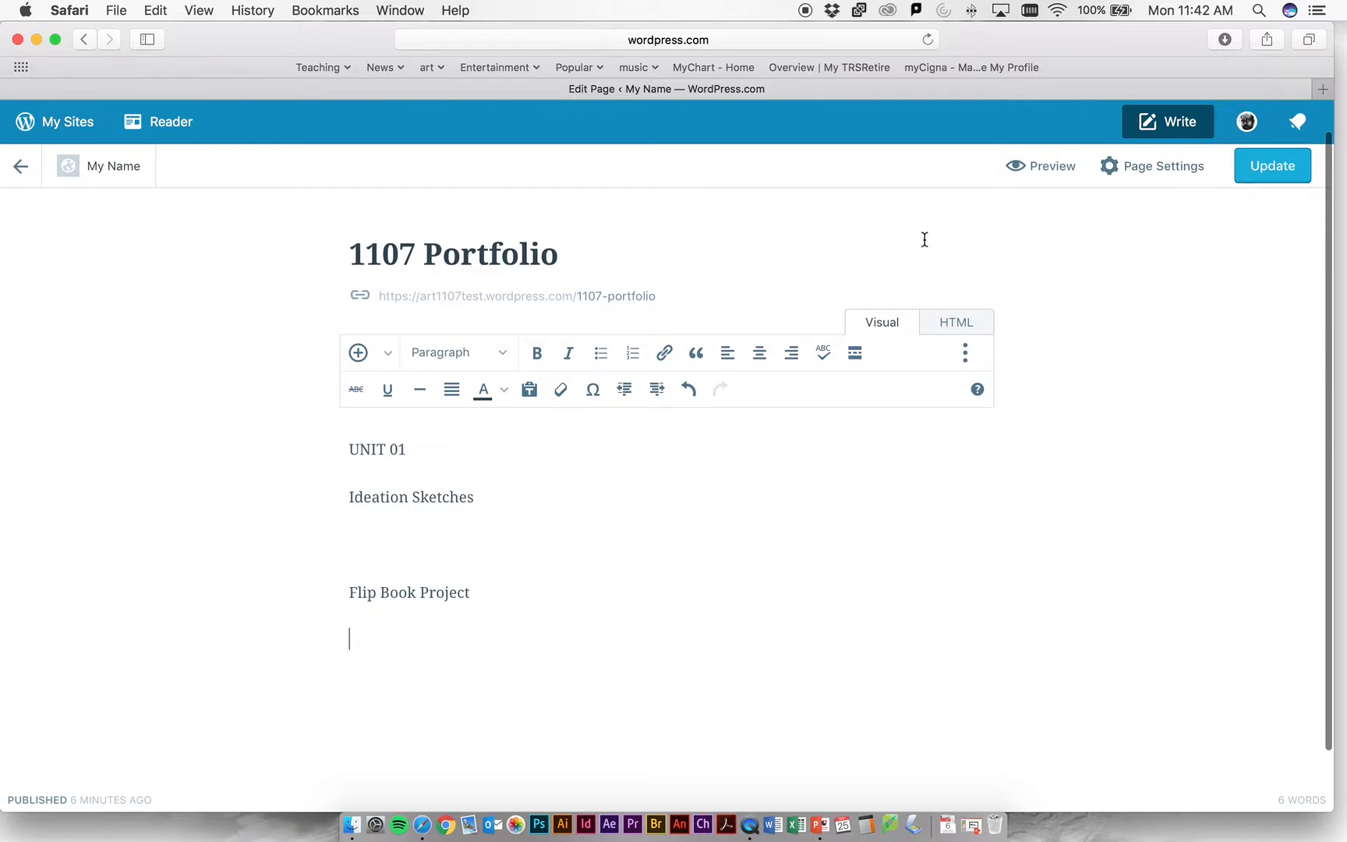
{"action": "left_click", "coordinate": [1279, 170]}
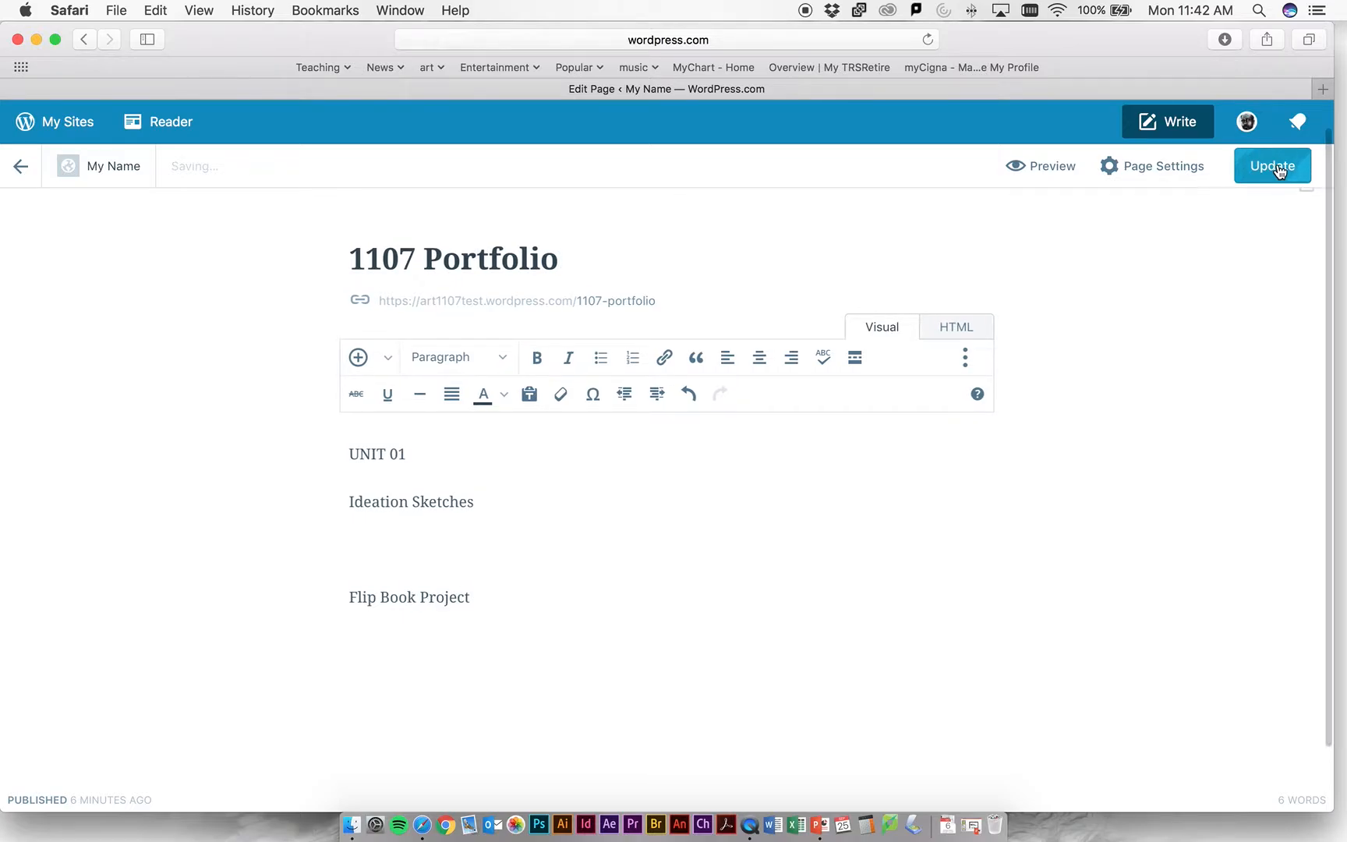